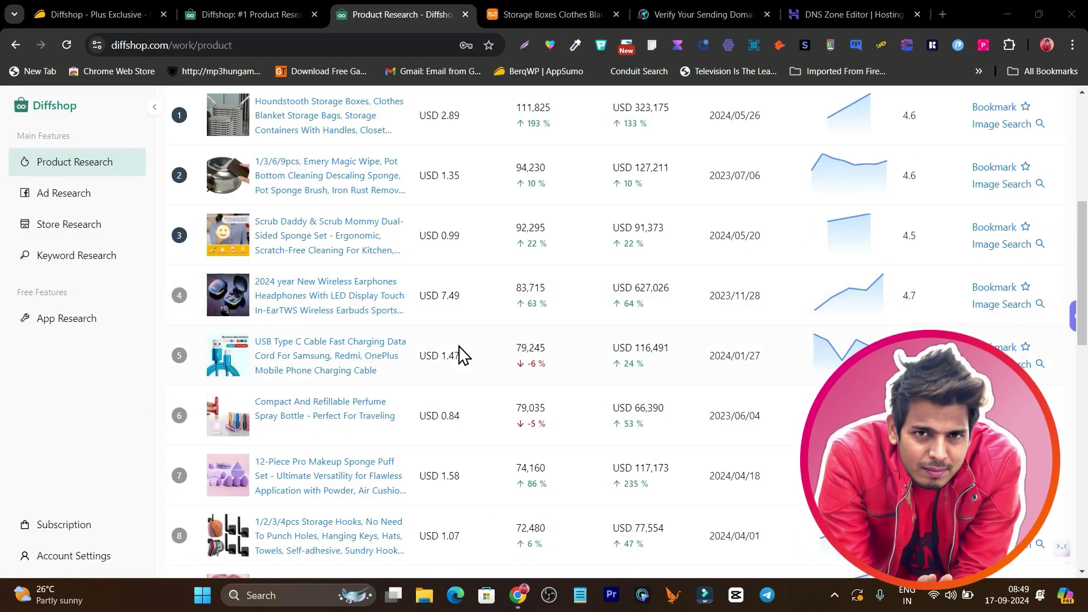
scroll(460, 355, down, 3)
Switch to the AppSumo Diffshop deal page and scroll to 'Features included in all plans'
scroll(494, 368, up, 4)
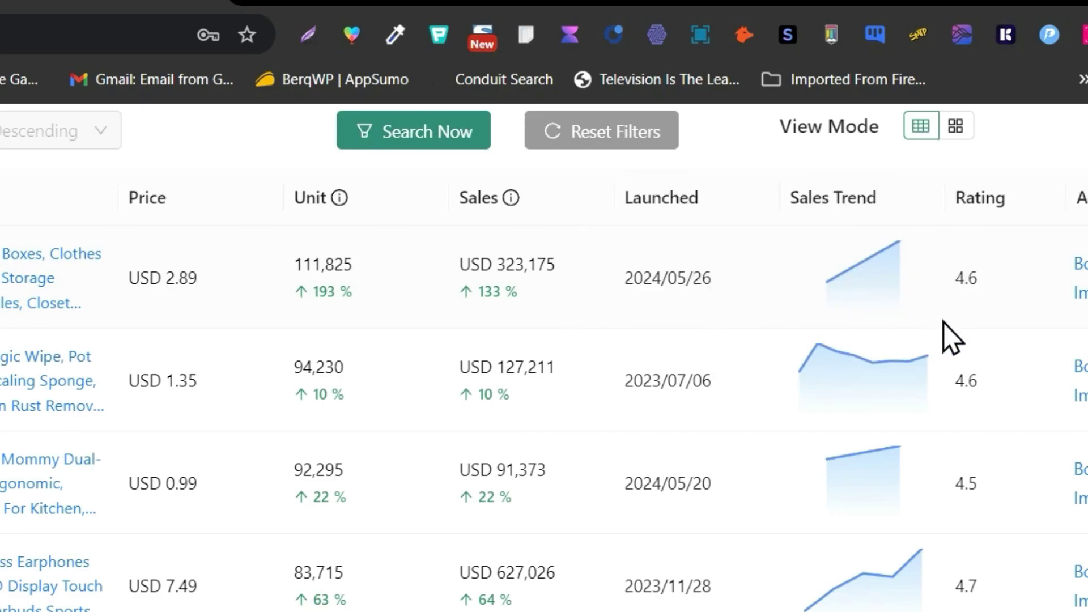
scroll(901, 363, down, 1)
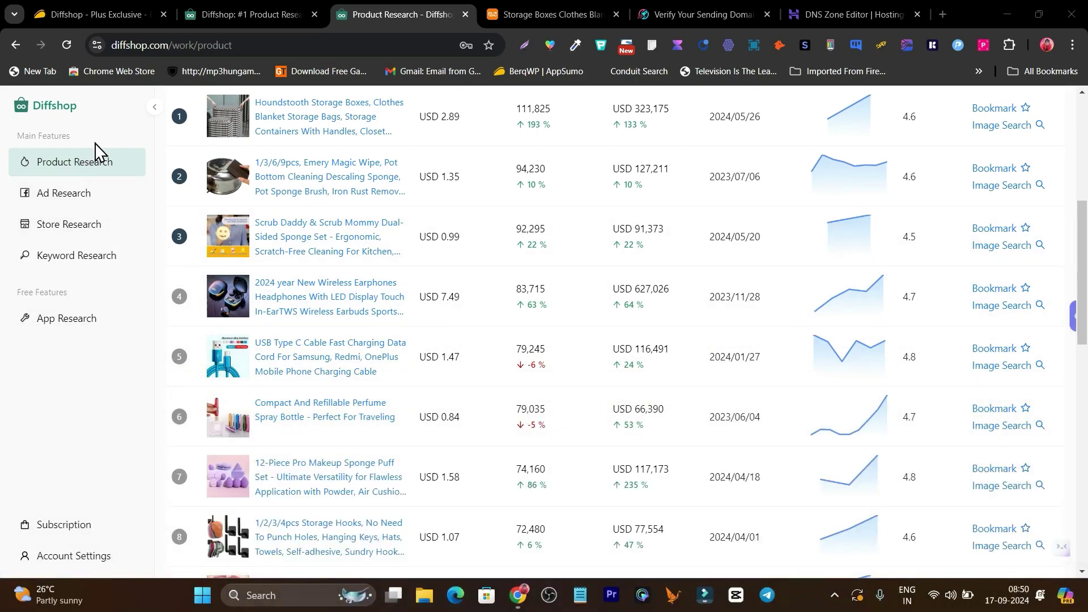
click(143, 17)
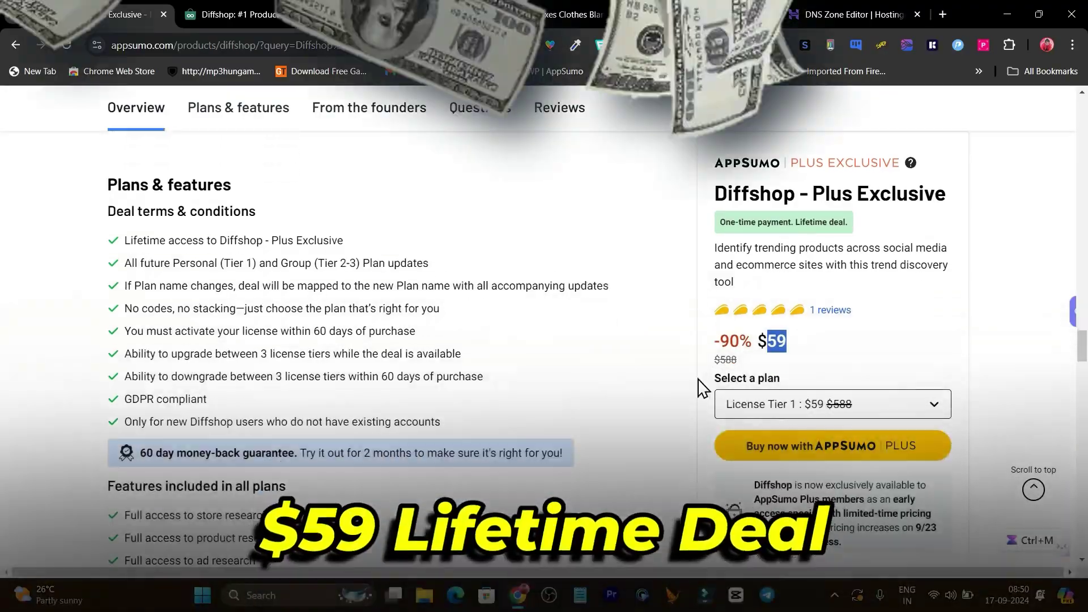
scroll(244, 369, down, 4)
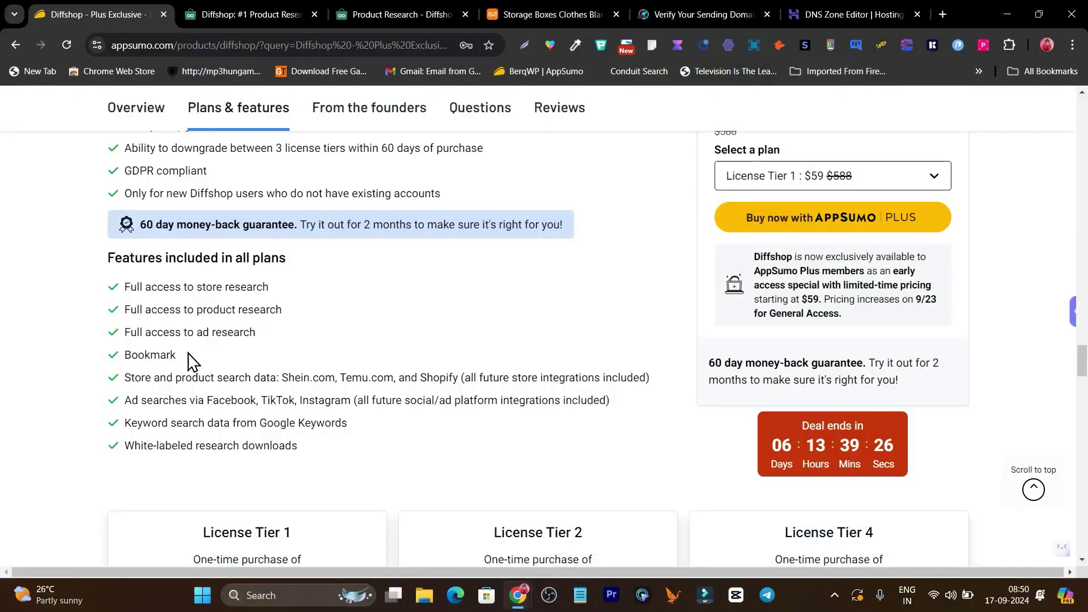
Highlight the store research, product research, ad research and Bookmark feature lines
drag(196, 287, 218, 316)
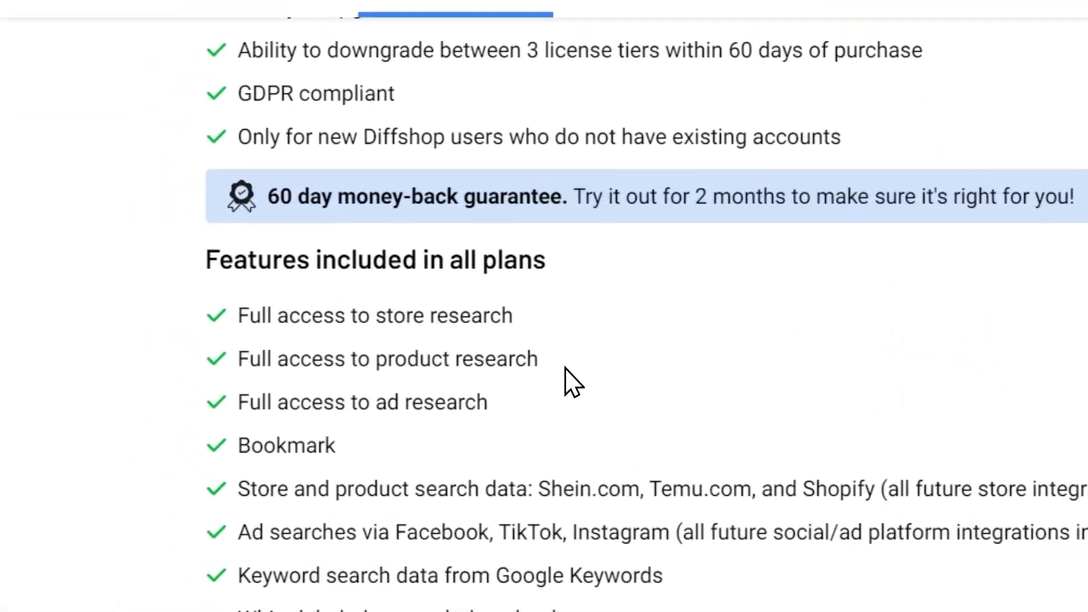
drag(436, 374, 406, 373)
drag(512, 409, 421, 411)
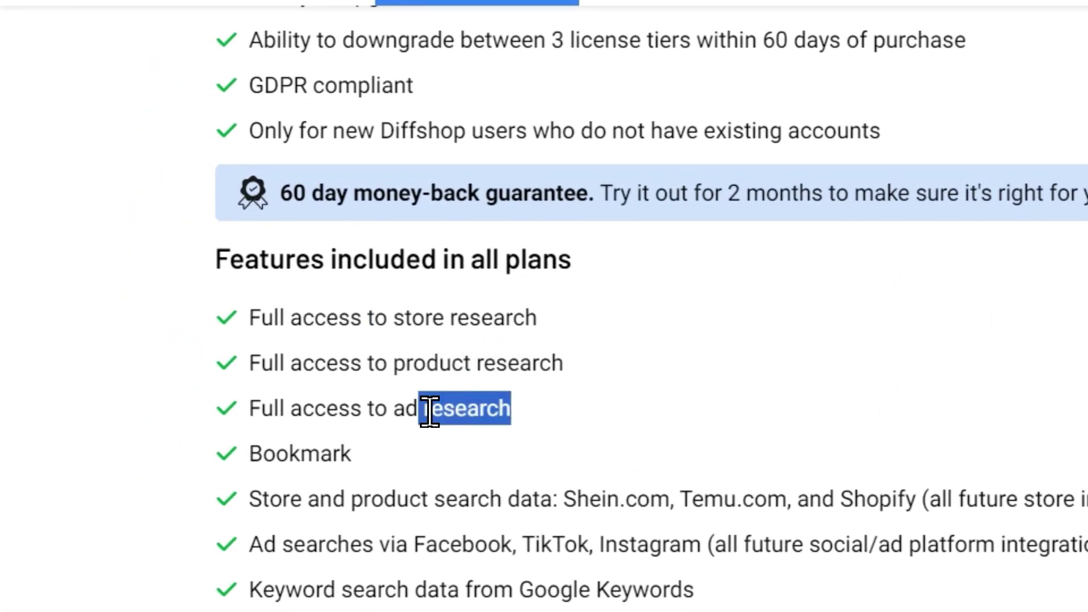
drag(366, 456, 244, 452)
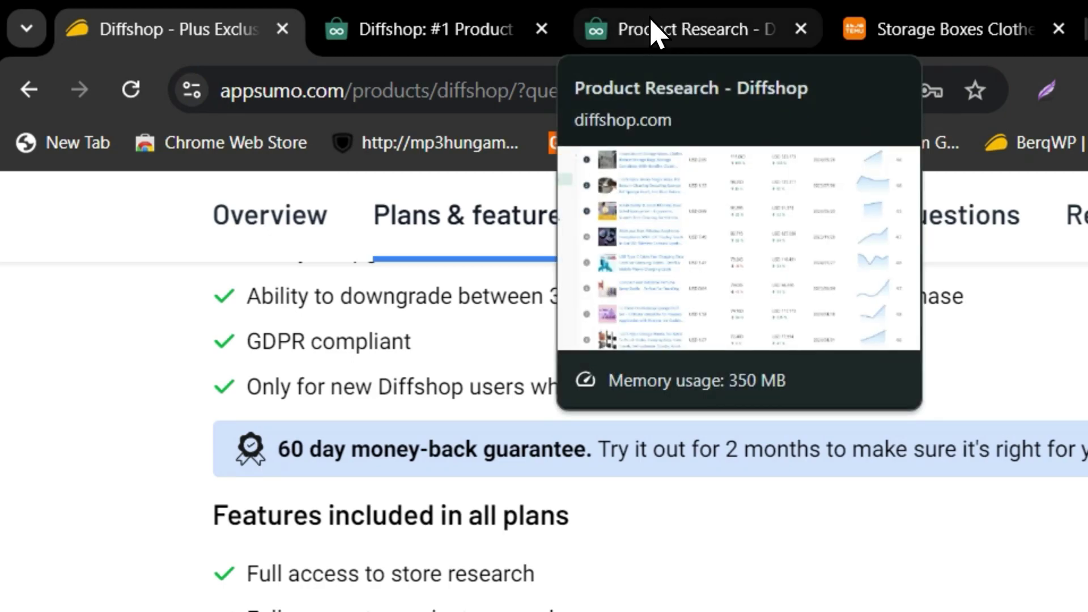
Return to the 'Product Research - Diffshop' tab and scroll up to the results table's filter rows
click(651, 31)
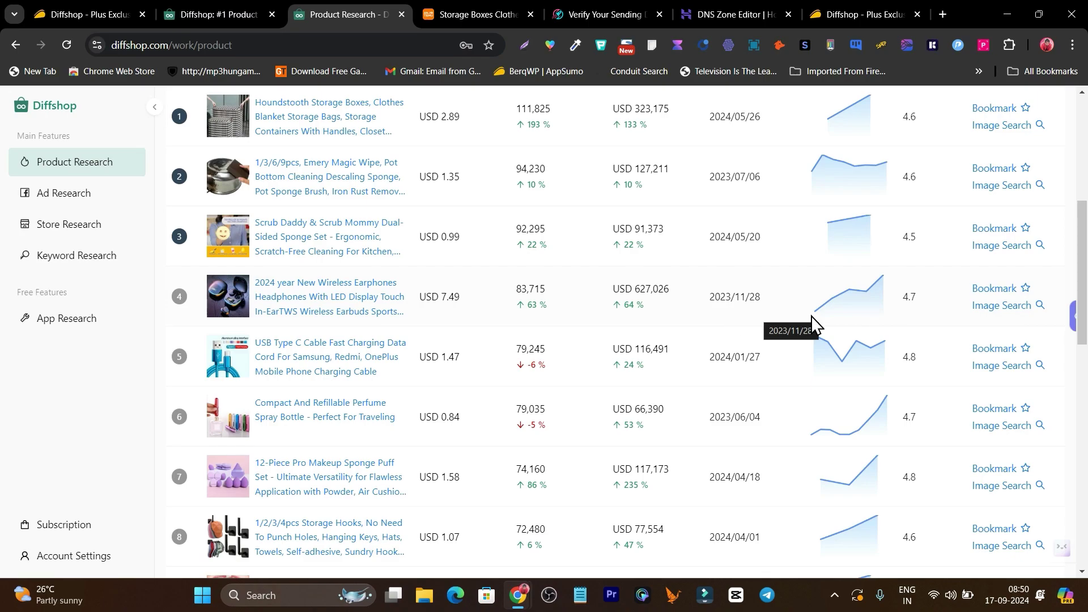
mouse_move(886, 298)
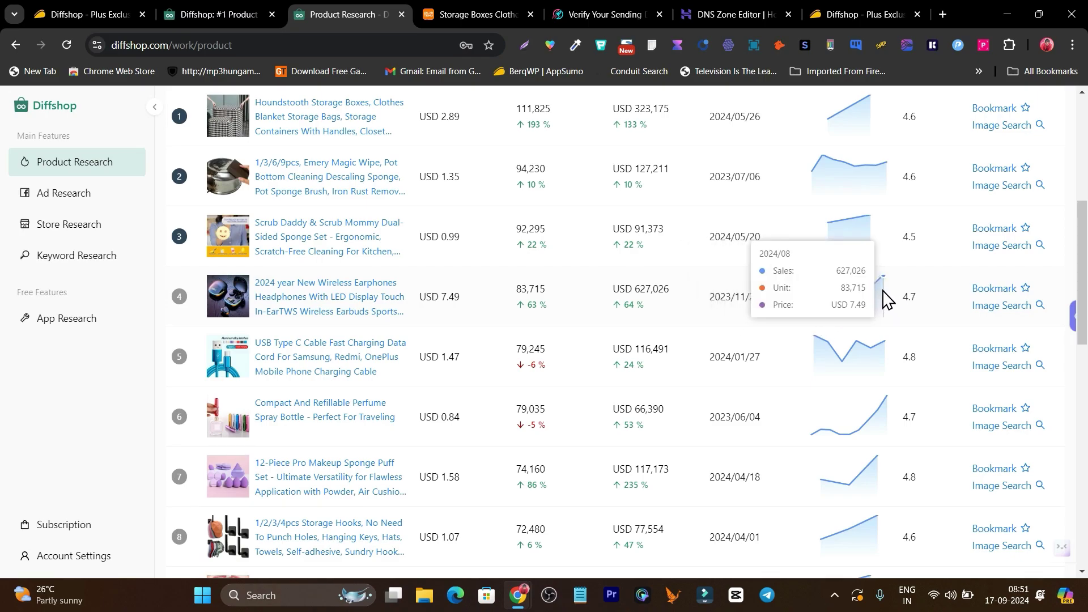
scroll(507, 294, up, 1)
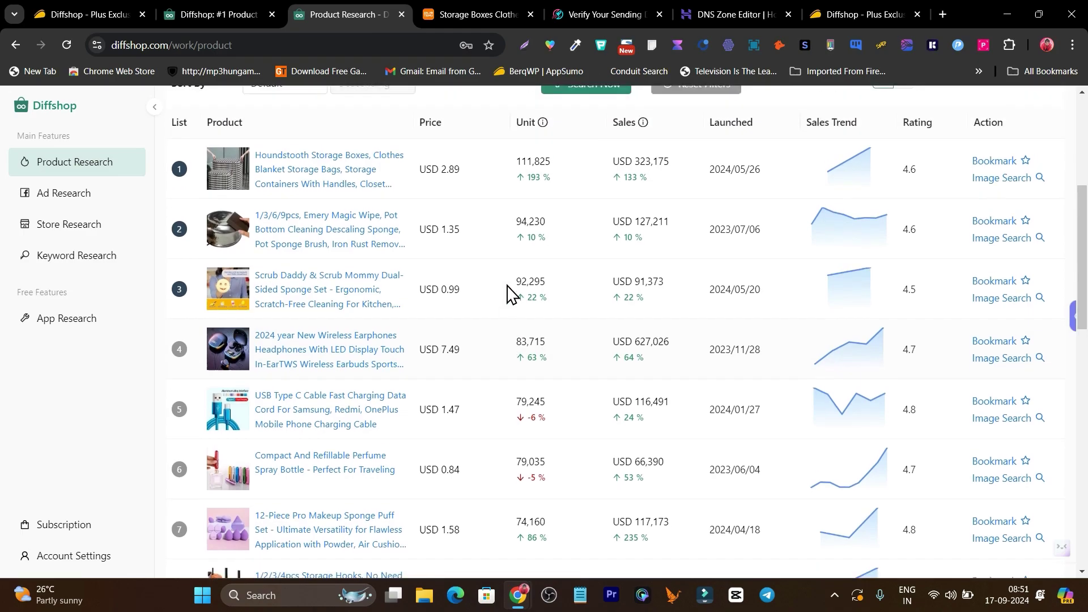
scroll(508, 293, up, 2)
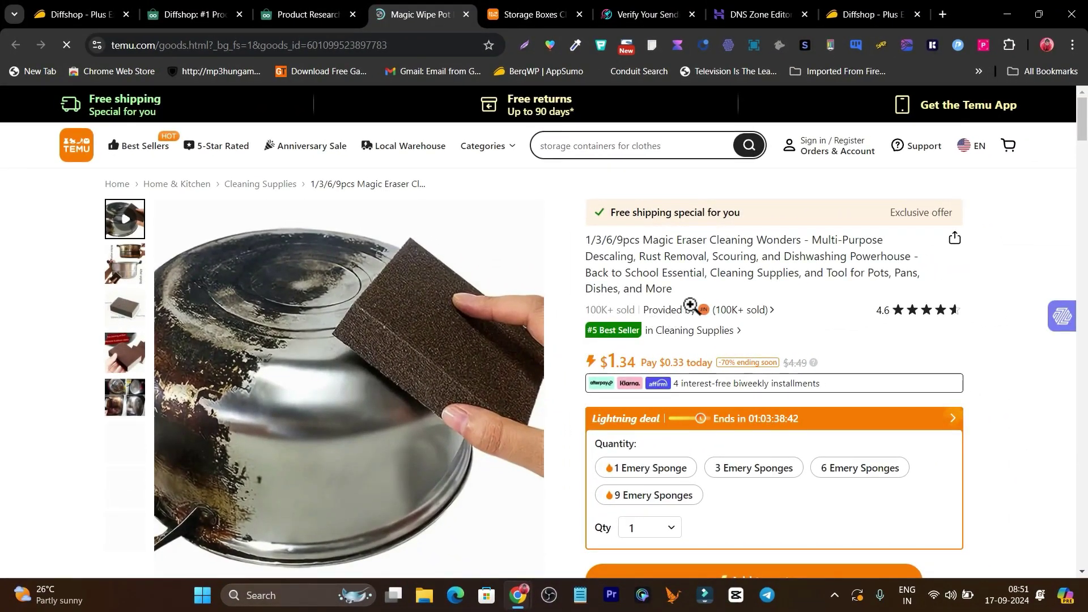
Highlight the product name and 'Multi-Purpose' in the Temu Magic Eraser title, then scroll the listing
drag(652, 242, 804, 241)
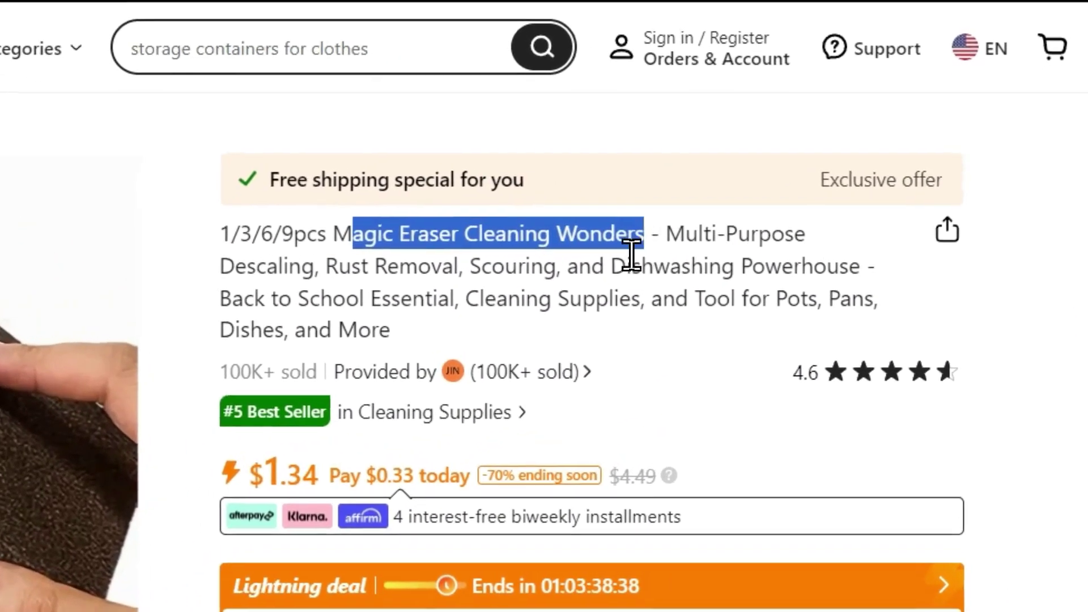
click(795, 254)
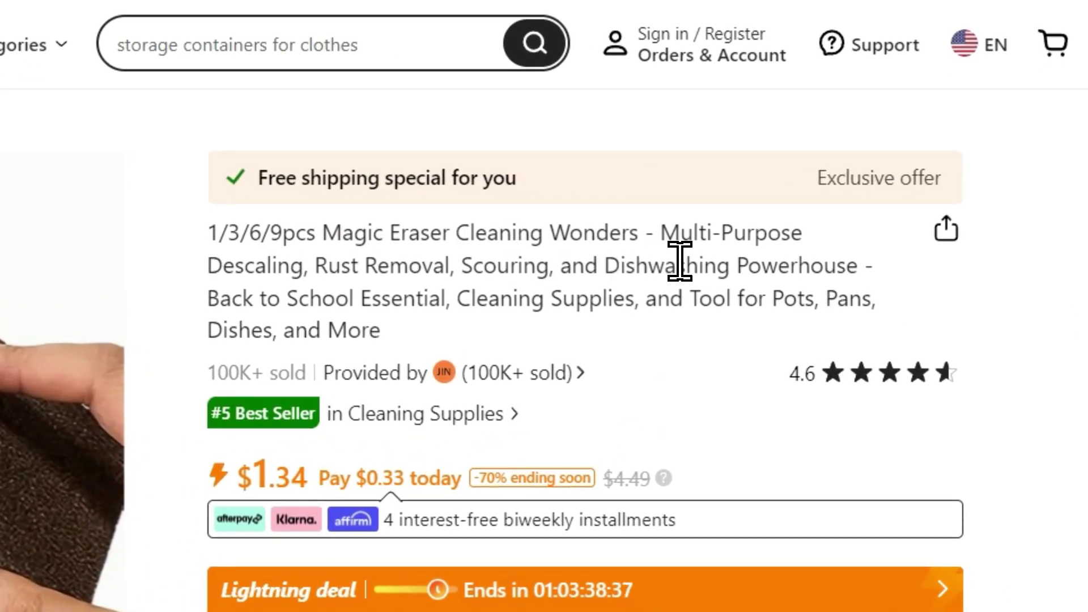
drag(660, 234, 803, 232)
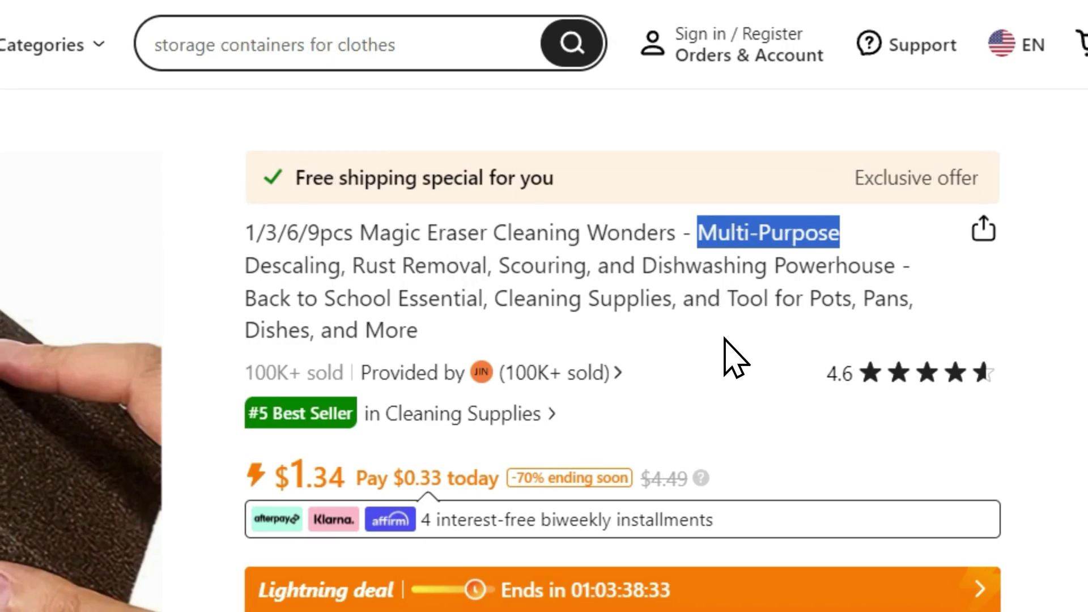
scroll(652, 374, down, 2)
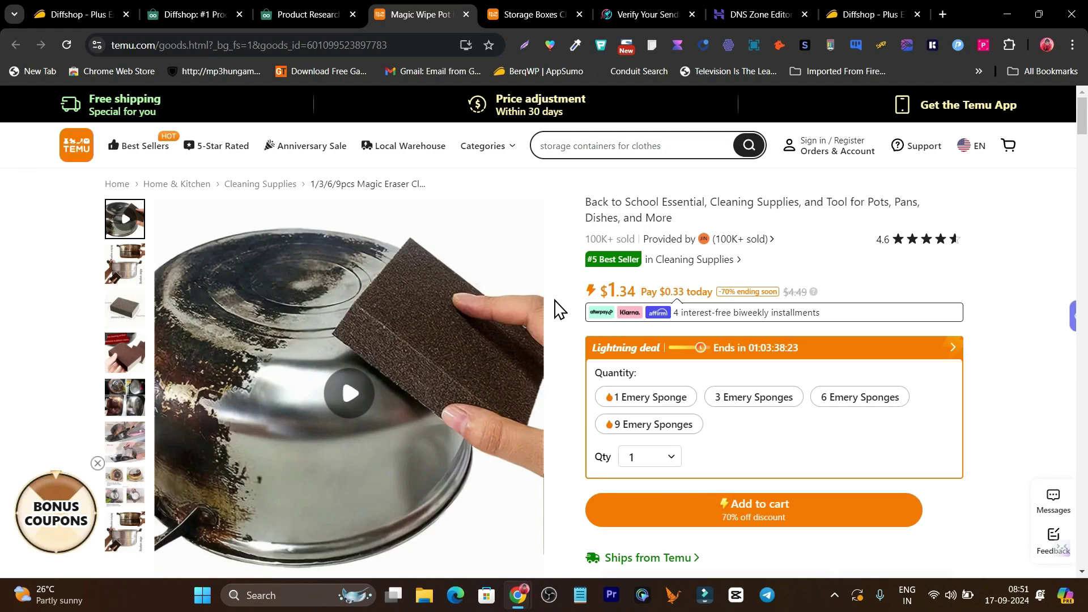
scroll(559, 327, down, 2)
scroll(559, 328, up, 2)
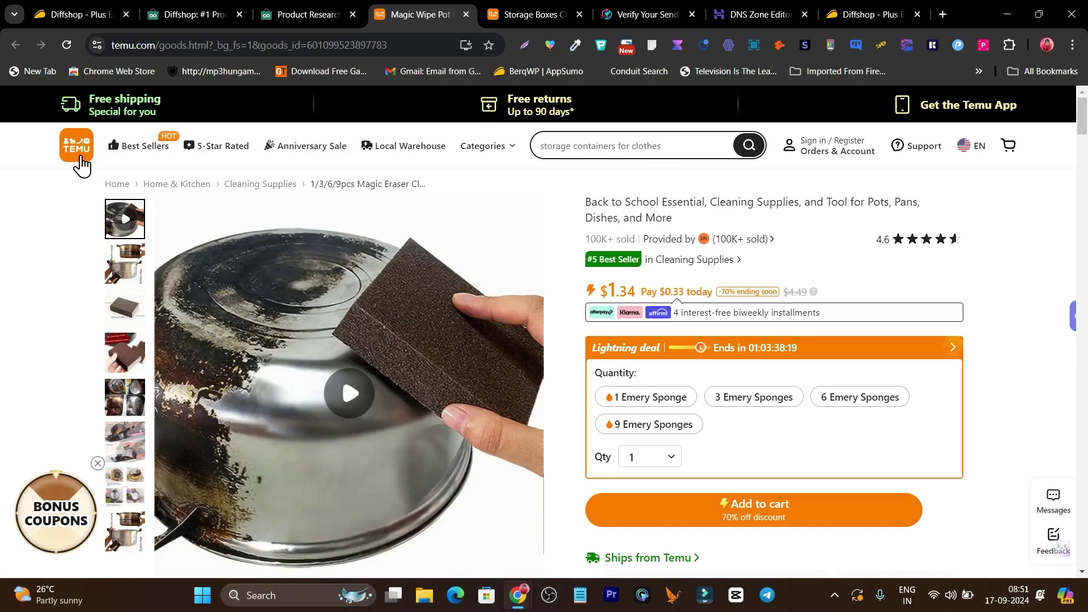
Switch to the Product Research tab and scroll up to the Shein/Temu/Shopify filter panel
click(291, 16)
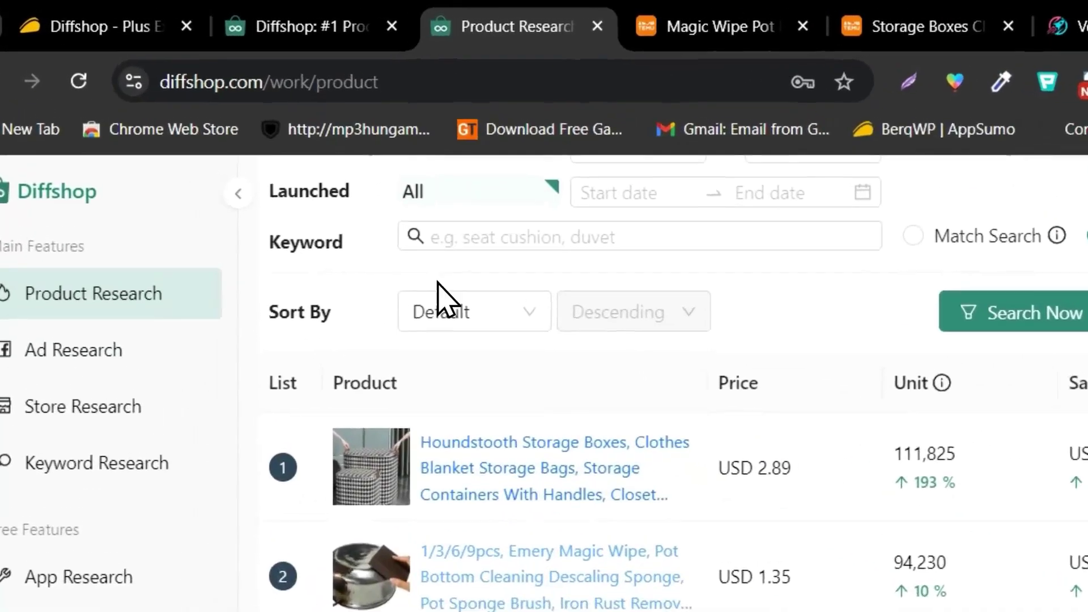
scroll(190, 168, up, 5)
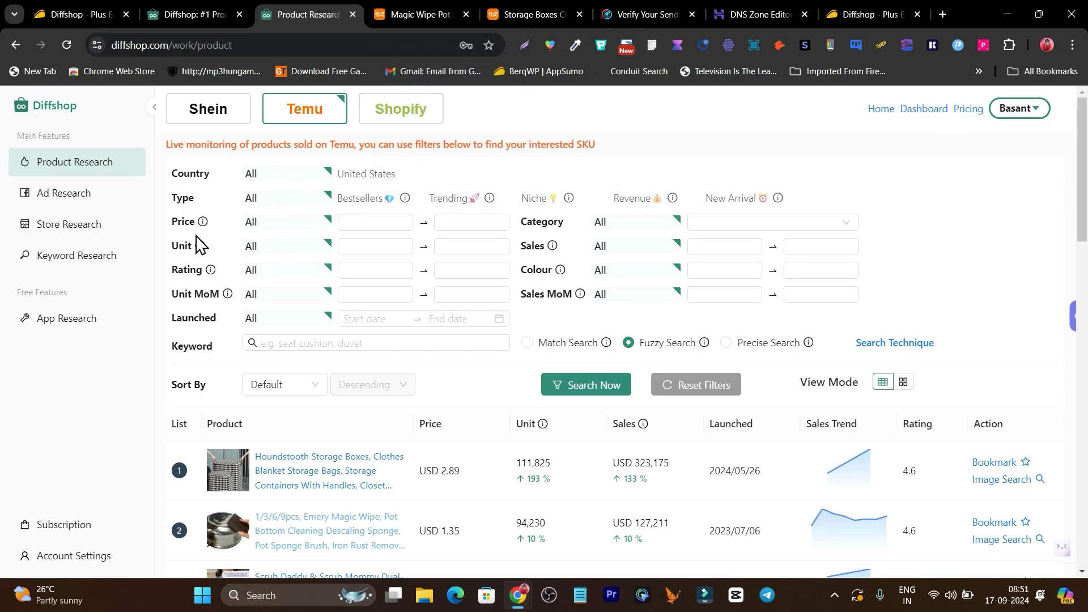
Check the sponge listing's quantity options and shipping: free standard in 5–10 days or $12.90 express
click(418, 13)
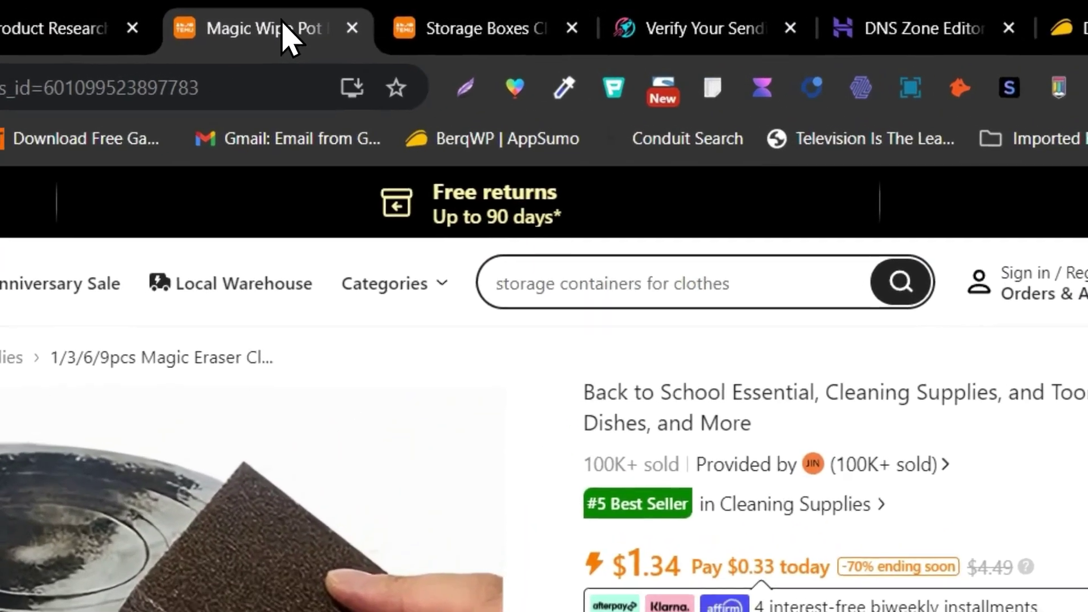
scroll(992, 431, down, 3)
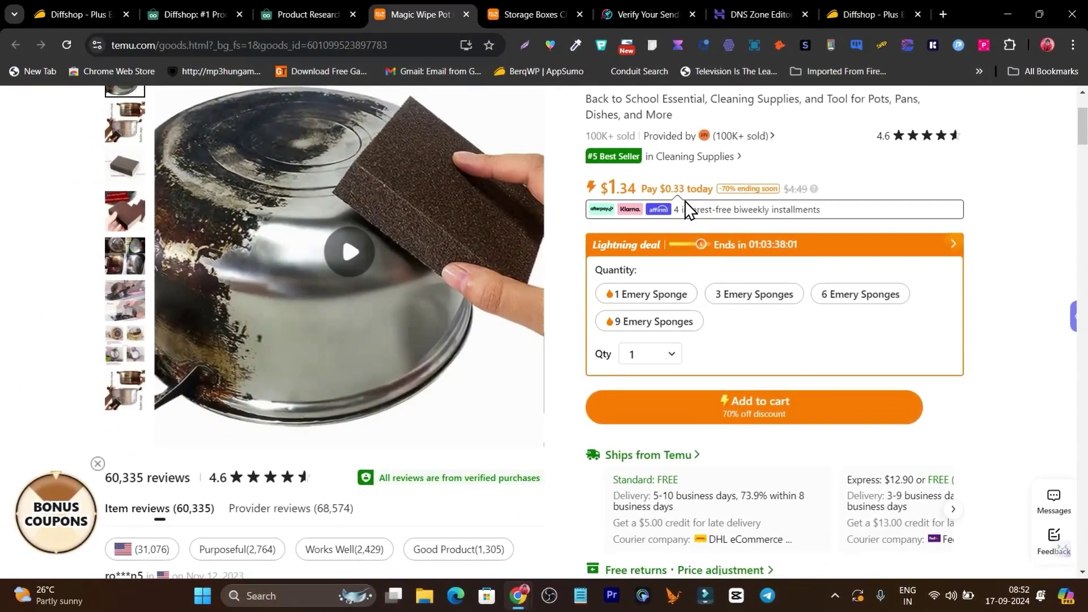
scroll(687, 209, down, 2)
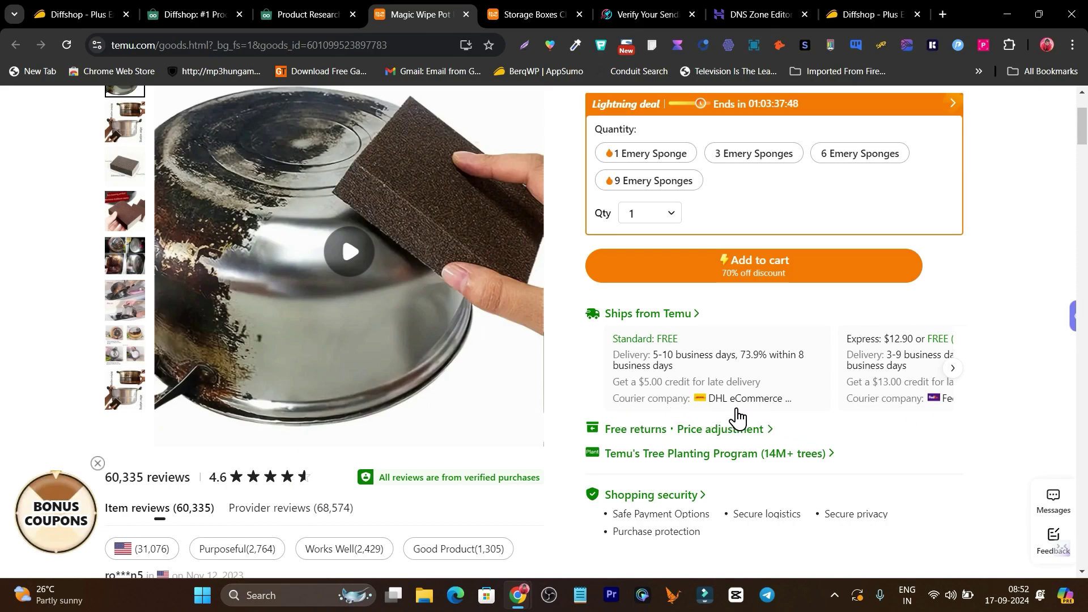
scroll(573, 348, up, 3)
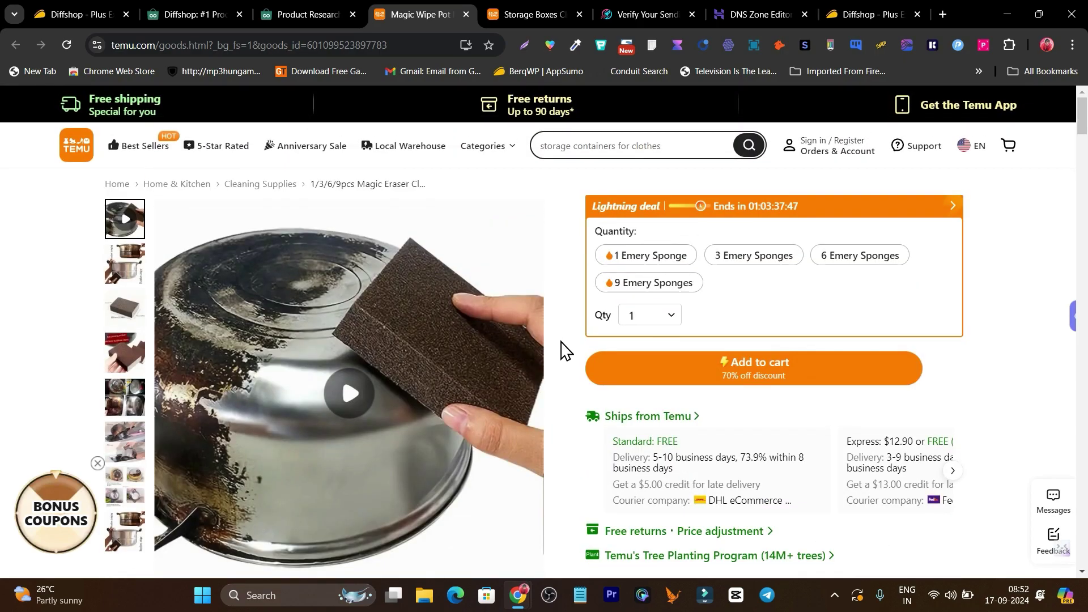
Open Ad Research from the Diffshop sidebar and scroll down to the Search Now button and Meta ad cards
click(301, 14)
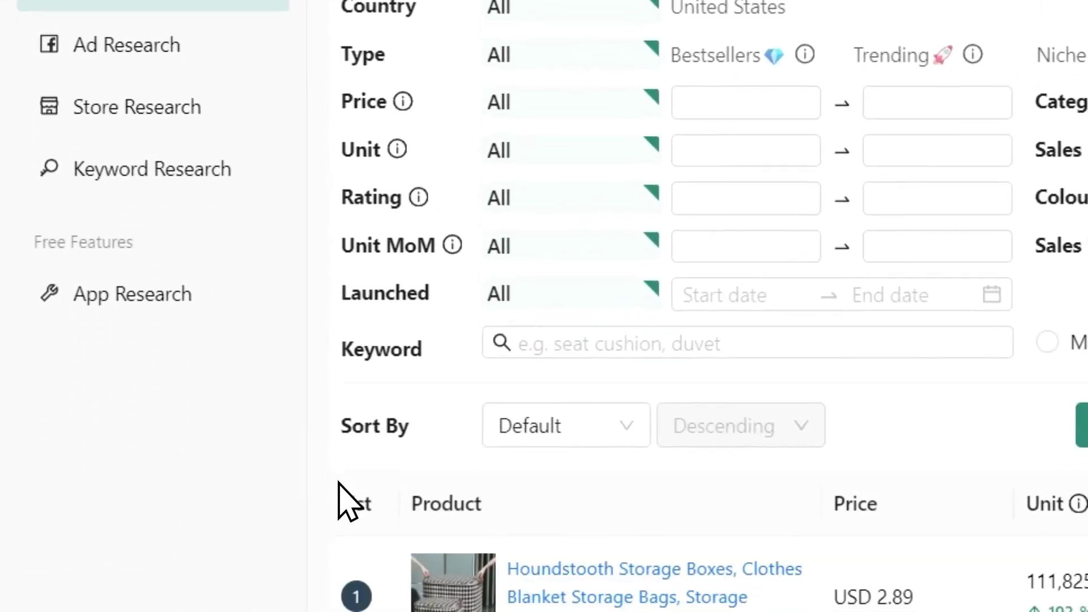
scroll(329, 479, down, 5)
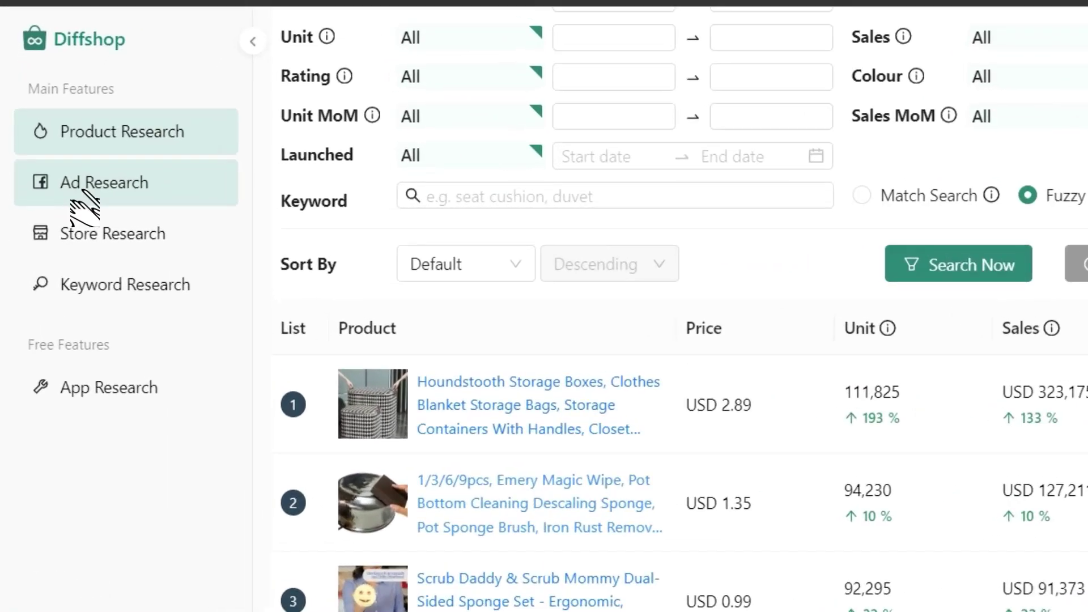
click(85, 195)
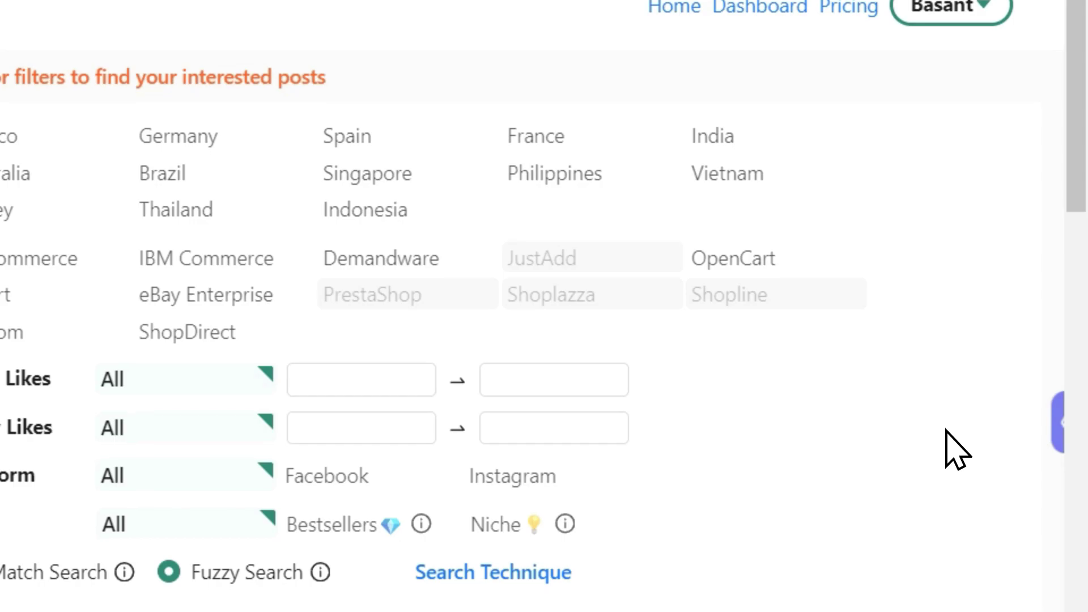
scroll(948, 450, down, 3)
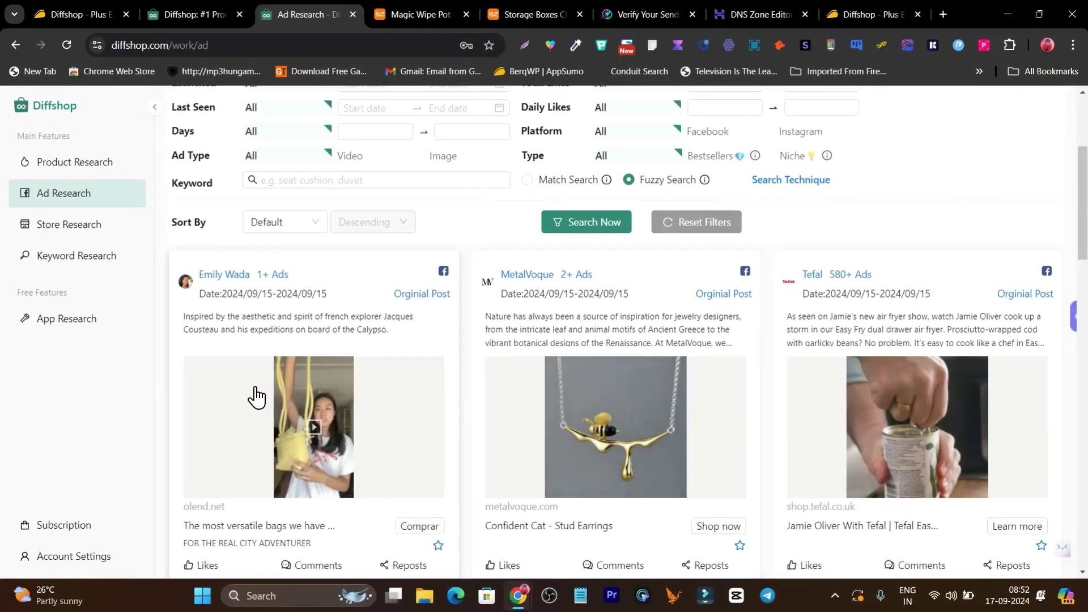
scroll(91, 255, up, 2)
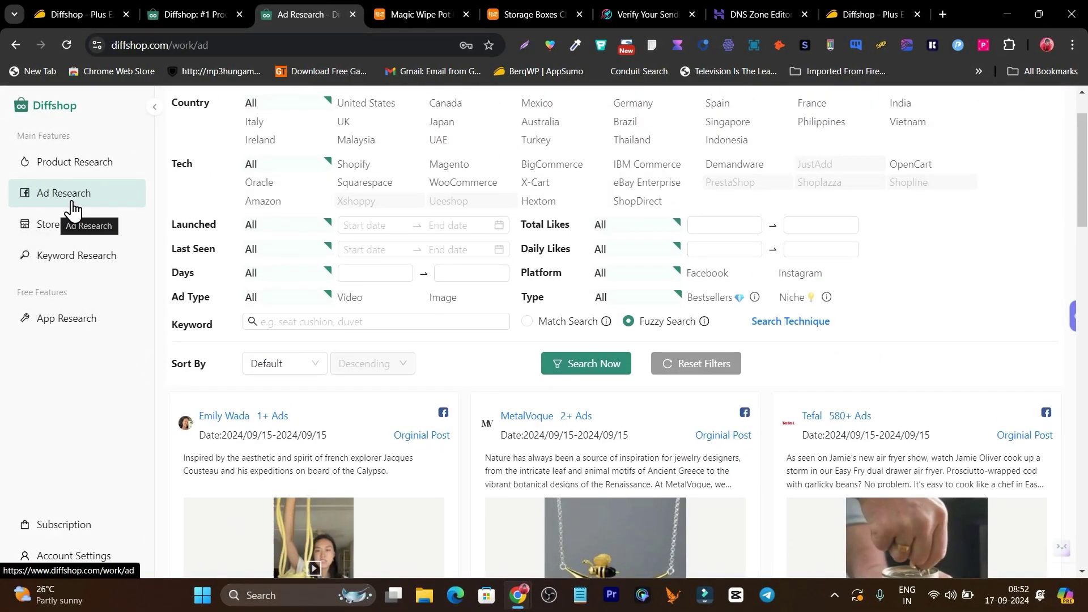
scroll(457, 226, up, 1)
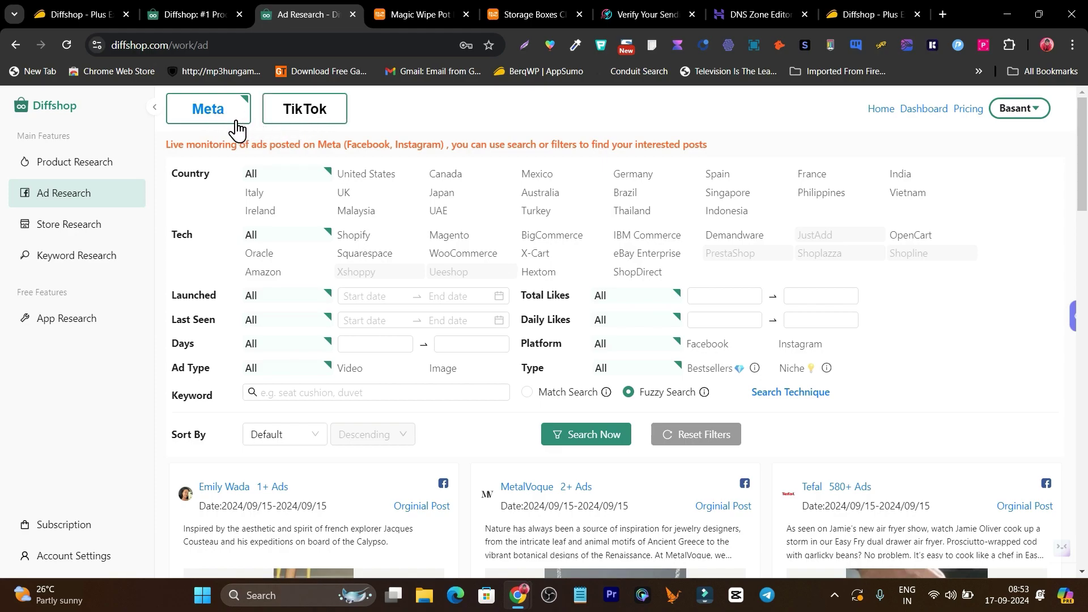
scroll(284, 250, down, 5)
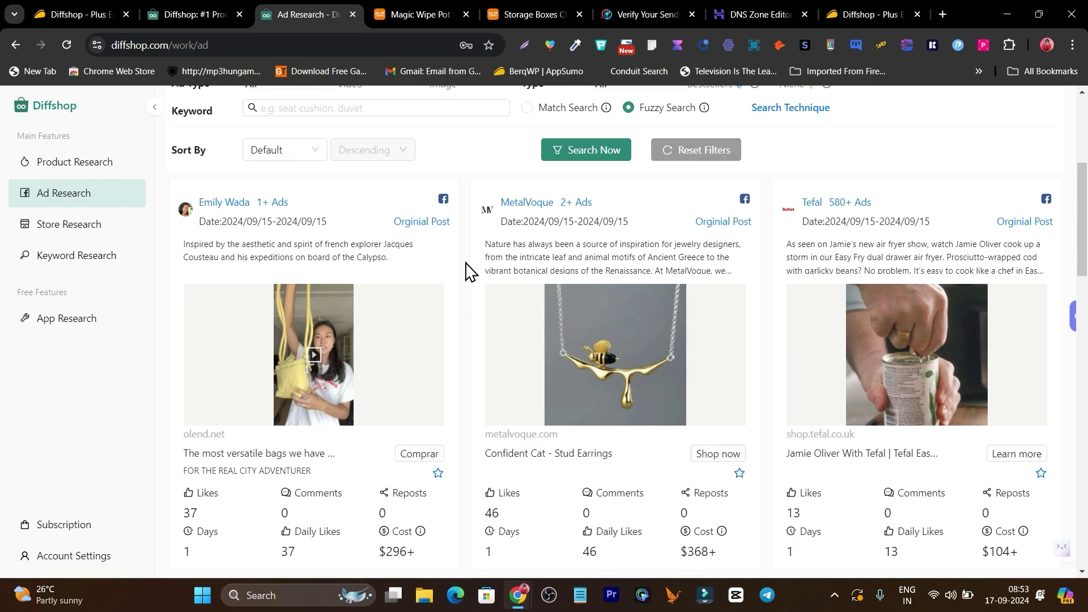
scroll(464, 278, down, 1)
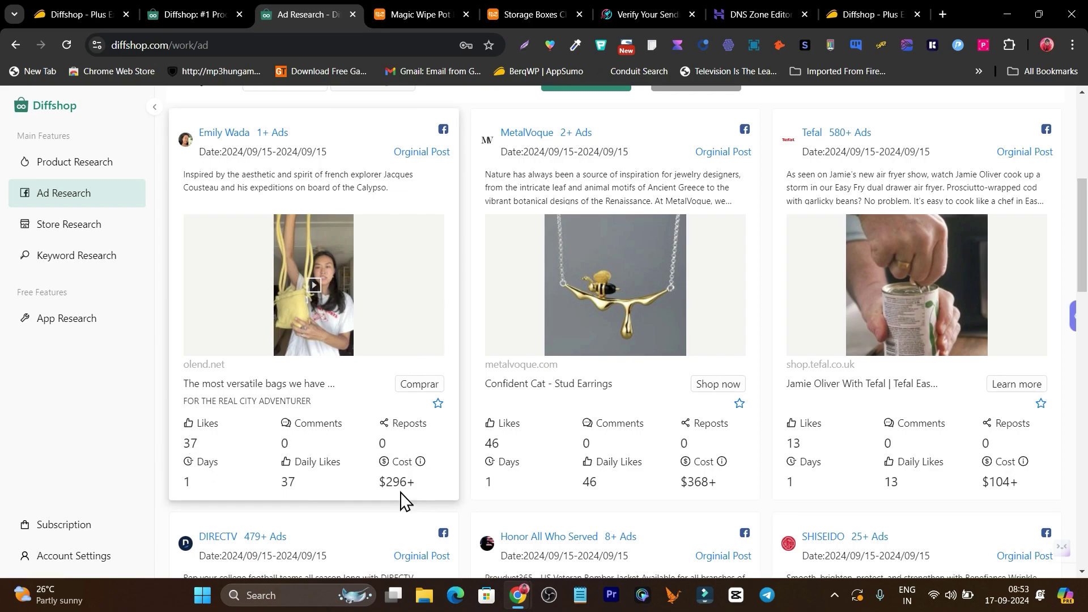
scroll(275, 321, up, 1)
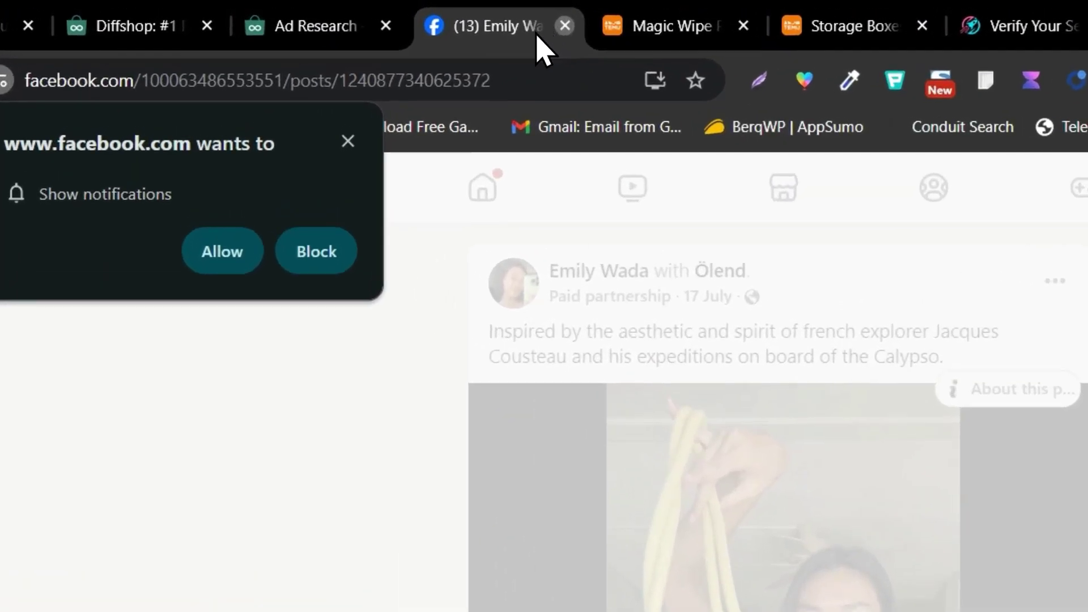
click(415, 15)
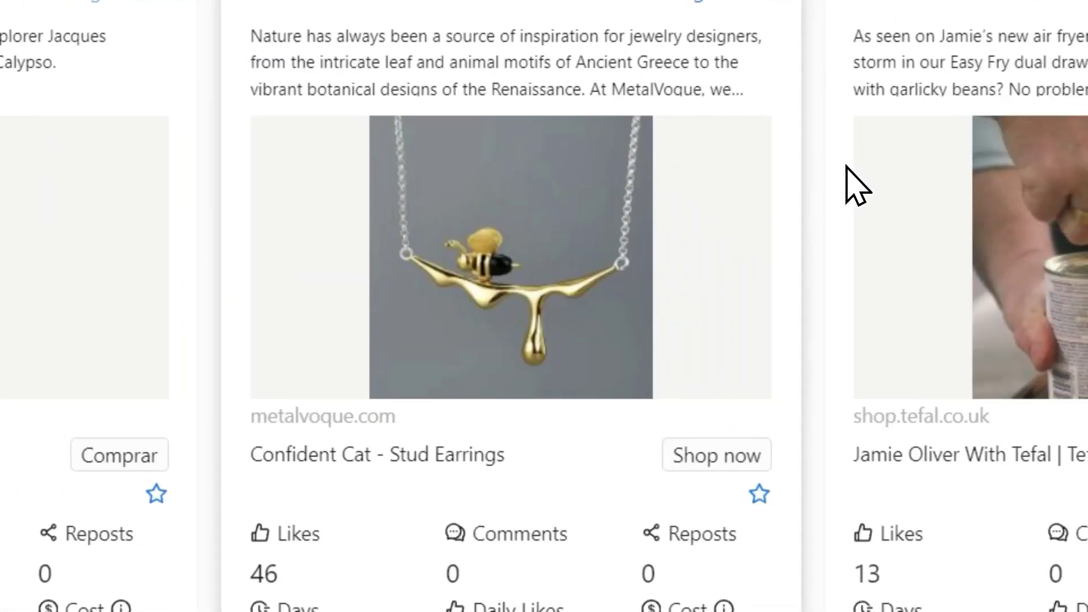
Start typing the search term 'scrun' into the Ad Research Keyword box
scroll(754, 164, down, 10)
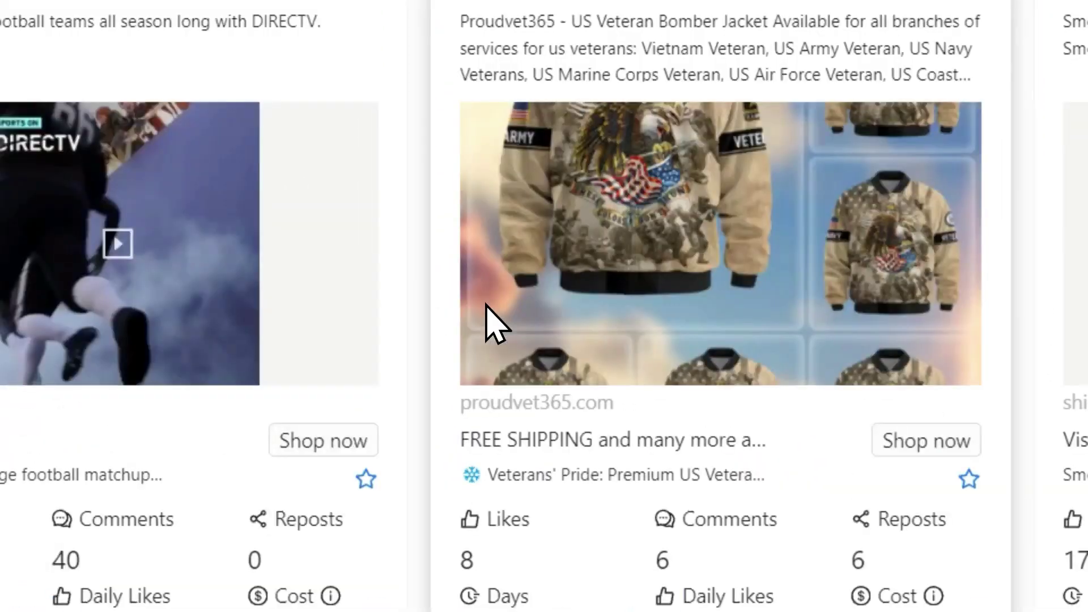
scroll(448, 340, up, 10)
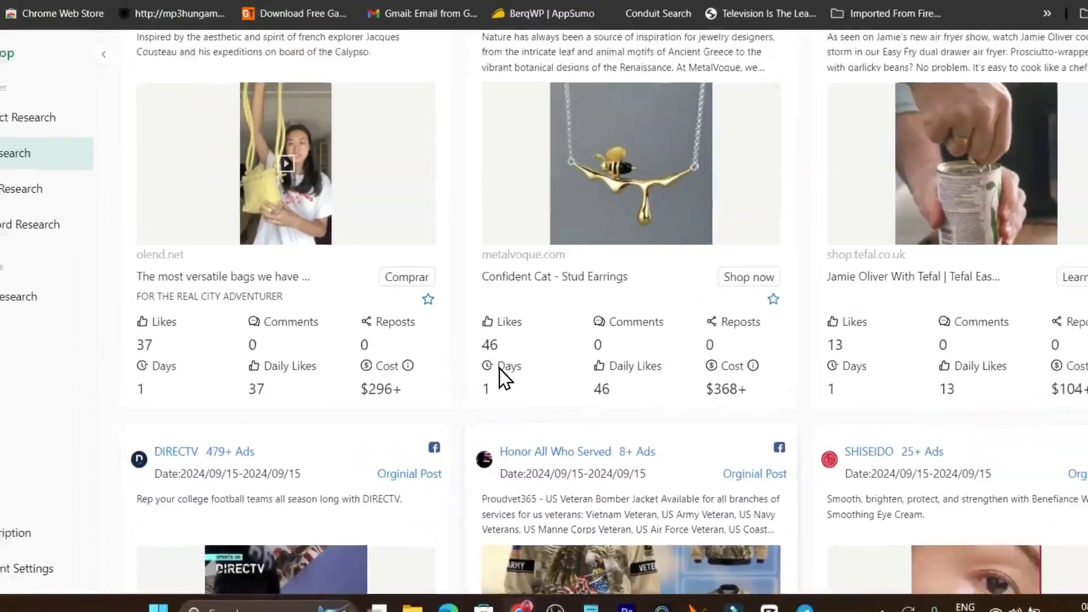
click(308, 252)
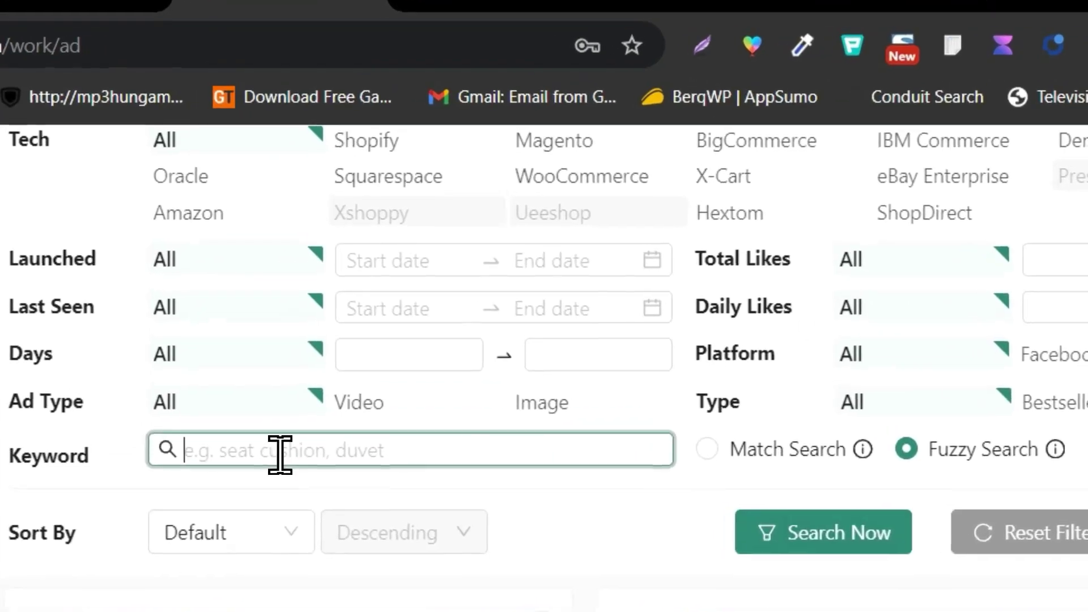
text(scrun)
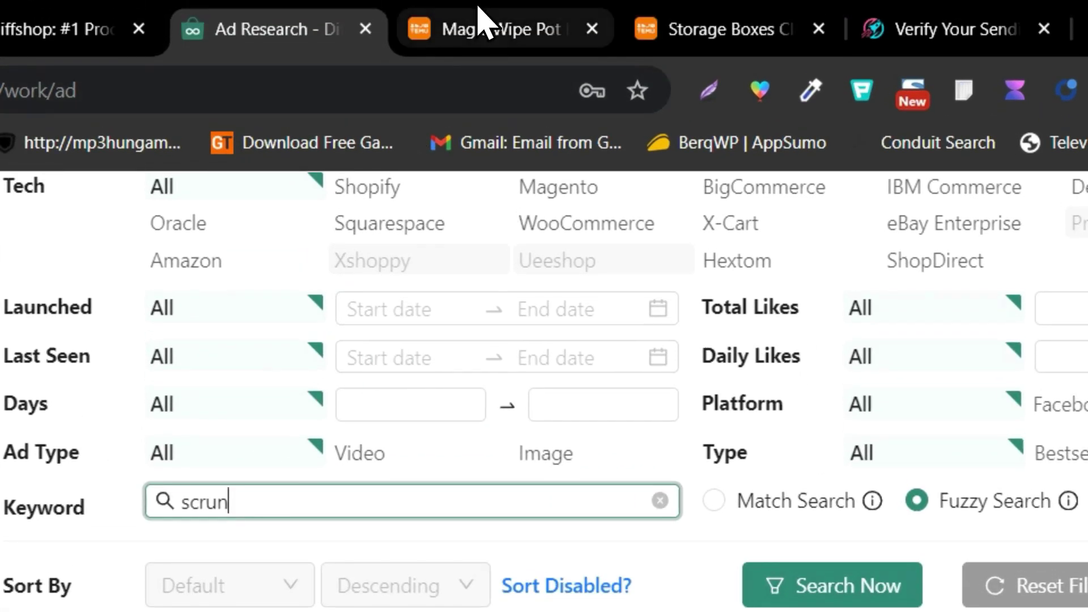
Select 'Magic Eraser Cleaning' in the title of the Temu Magic Wipe sponge listing
click(484, 19)
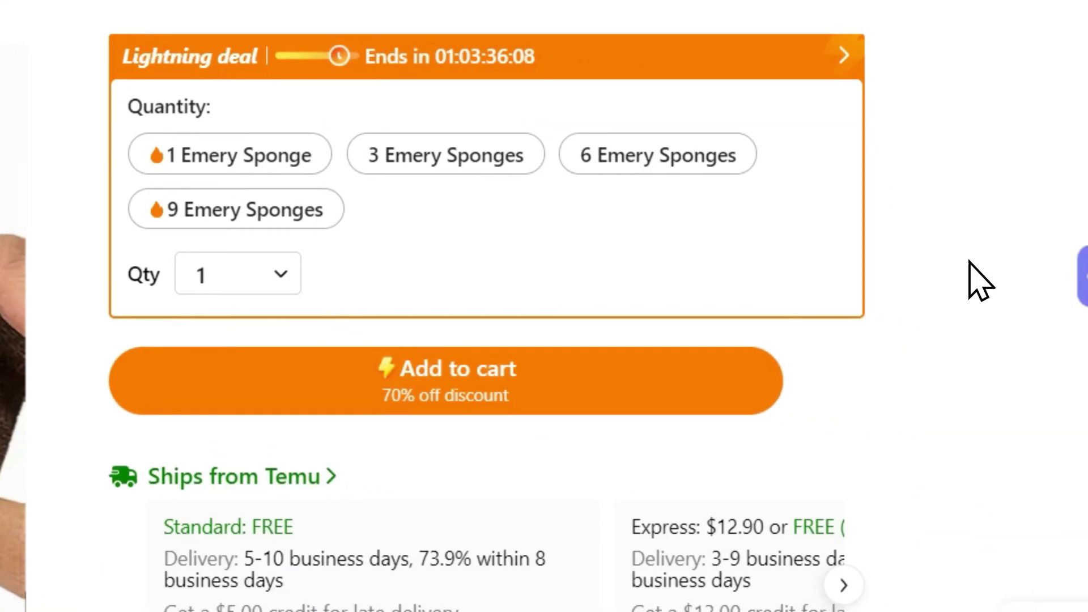
scroll(919, 227, down, 3)
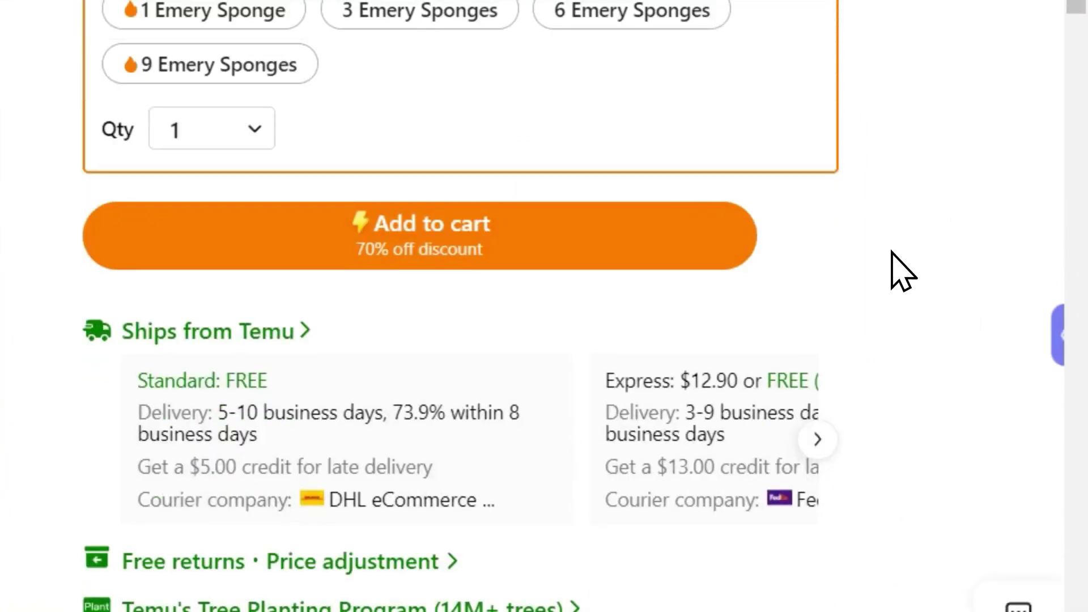
scroll(907, 238, up, 3)
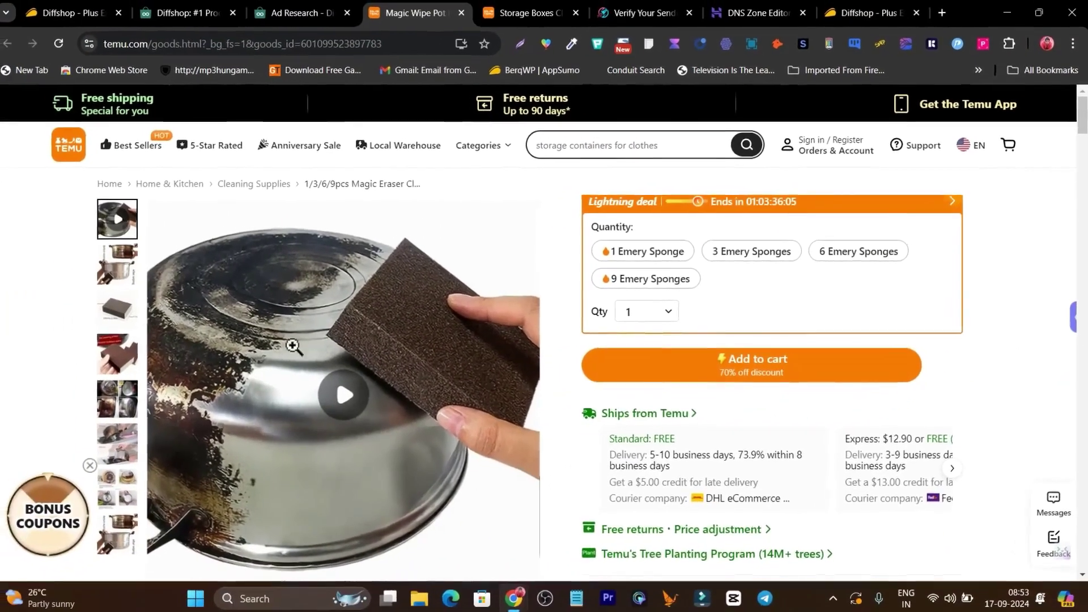
scroll(124, 241, down, 3)
scroll(650, 389, down, 4)
scroll(301, 311, up, 10)
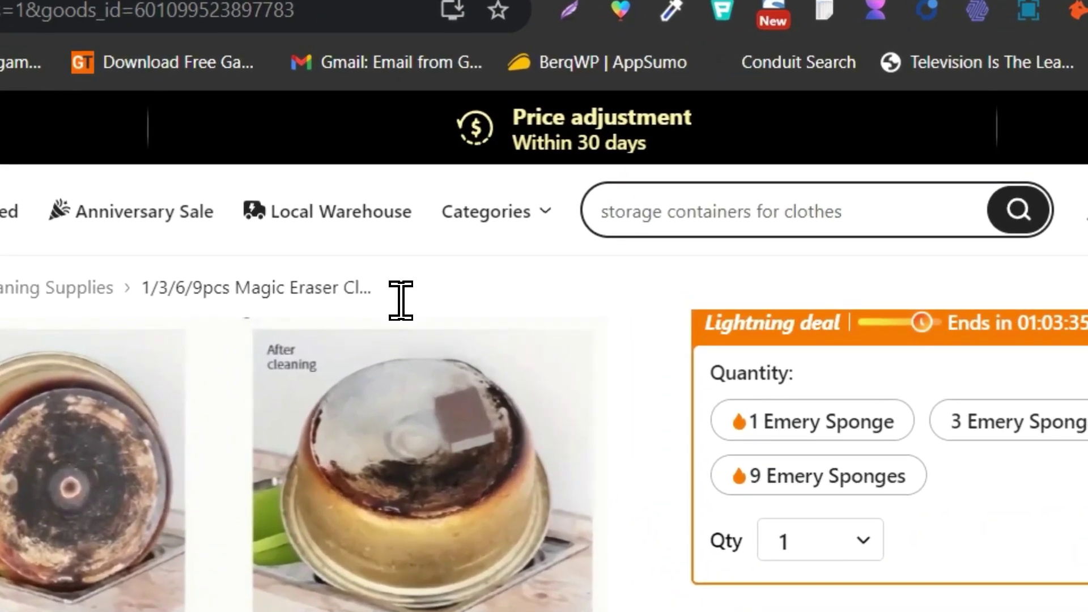
scroll(792, 257, up, 2)
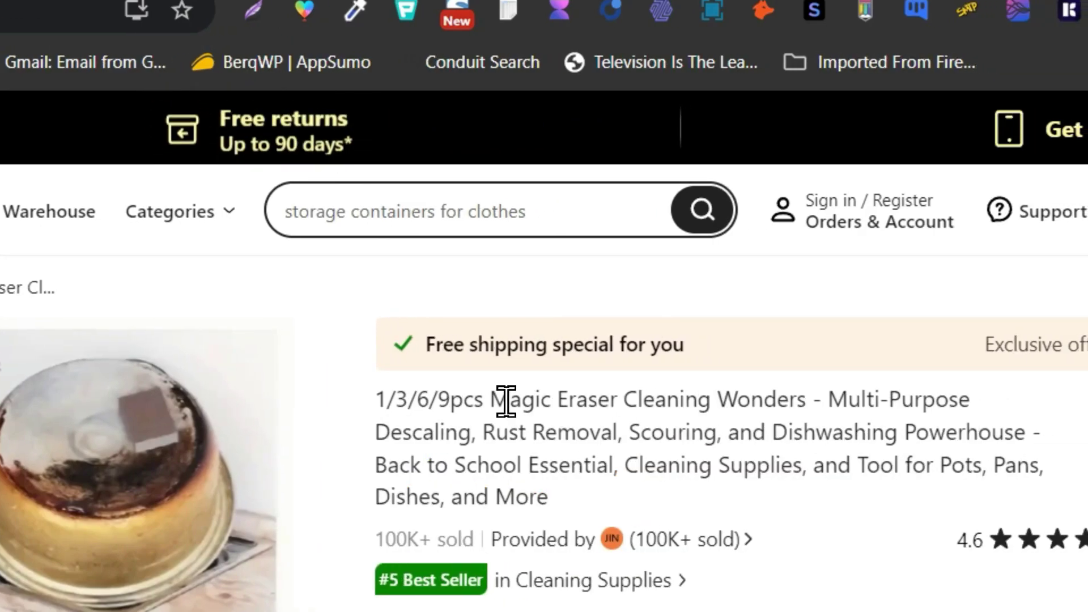
drag(501, 406, 731, 400)
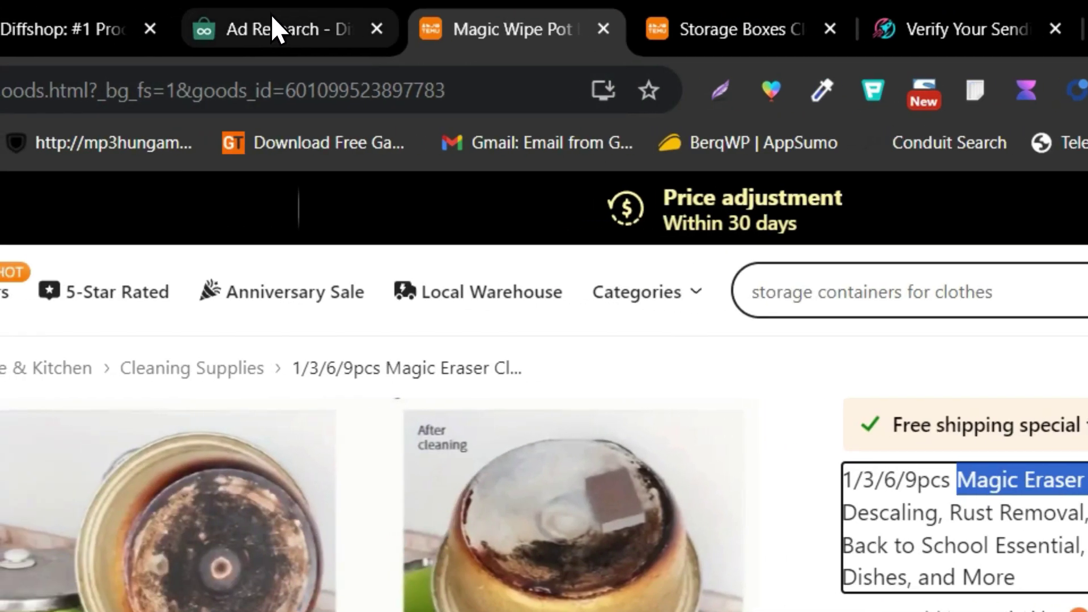
Copy the selected 'Magic Eraser Cleaning' phrase and return to the Ad Research page
click(274, 17)
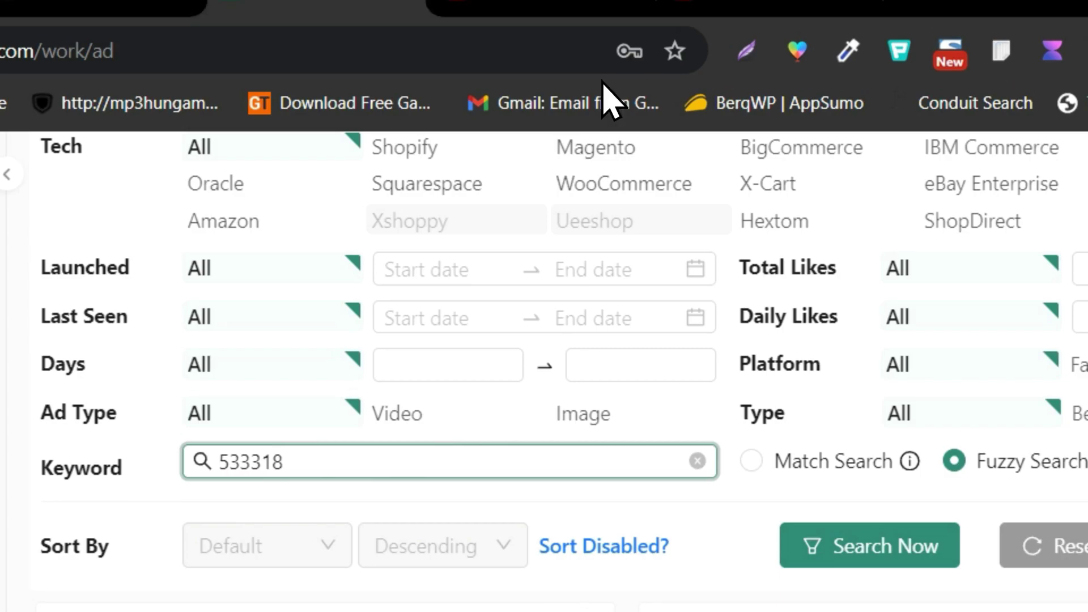
click(782, 20)
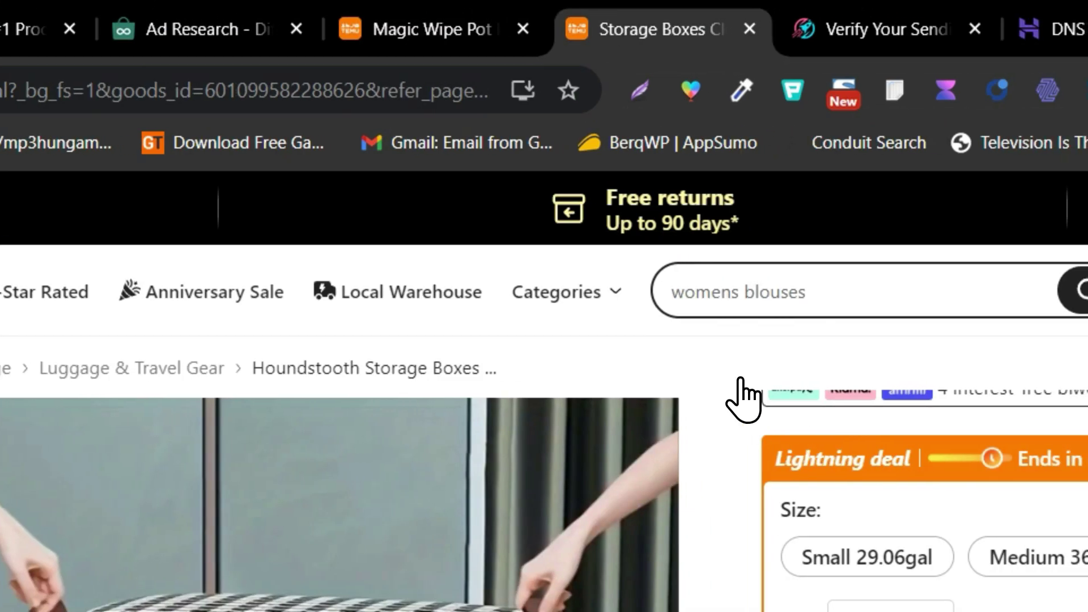
click(417, 11)
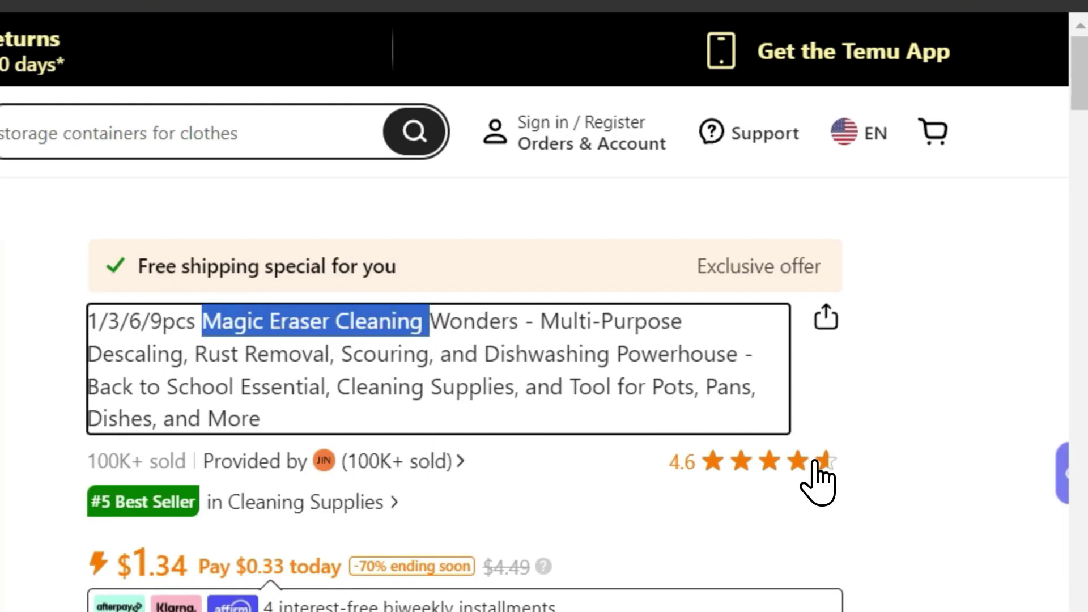
right_click(369, 328)
click(444, 358)
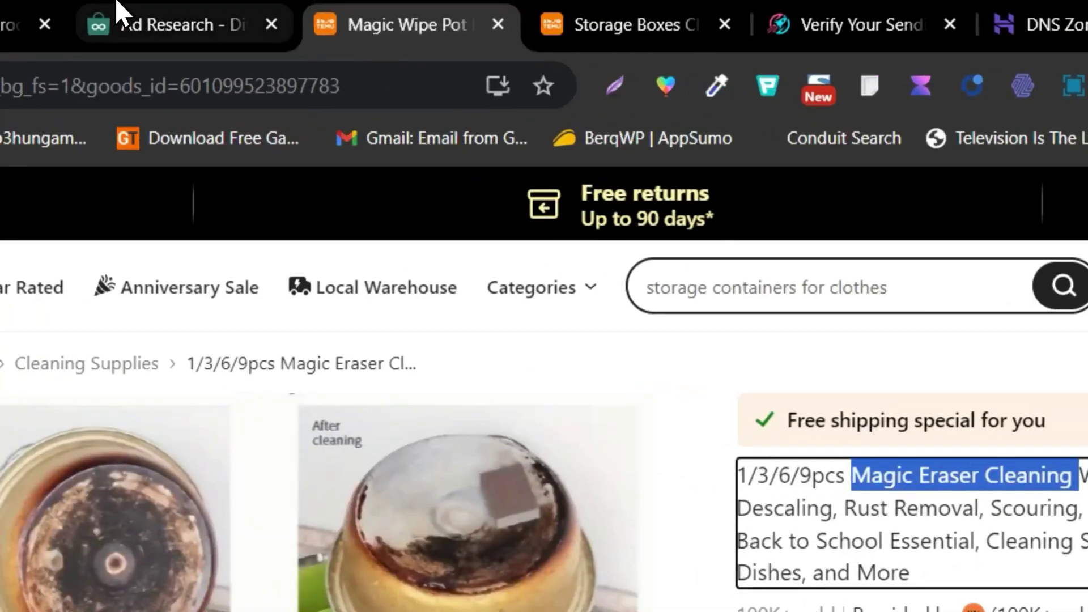
click(117, 10)
Replace the keyword with 'Magic Eraser Cleaning' and run the ad search
key(ctrl+a)
key(ctrl+v)
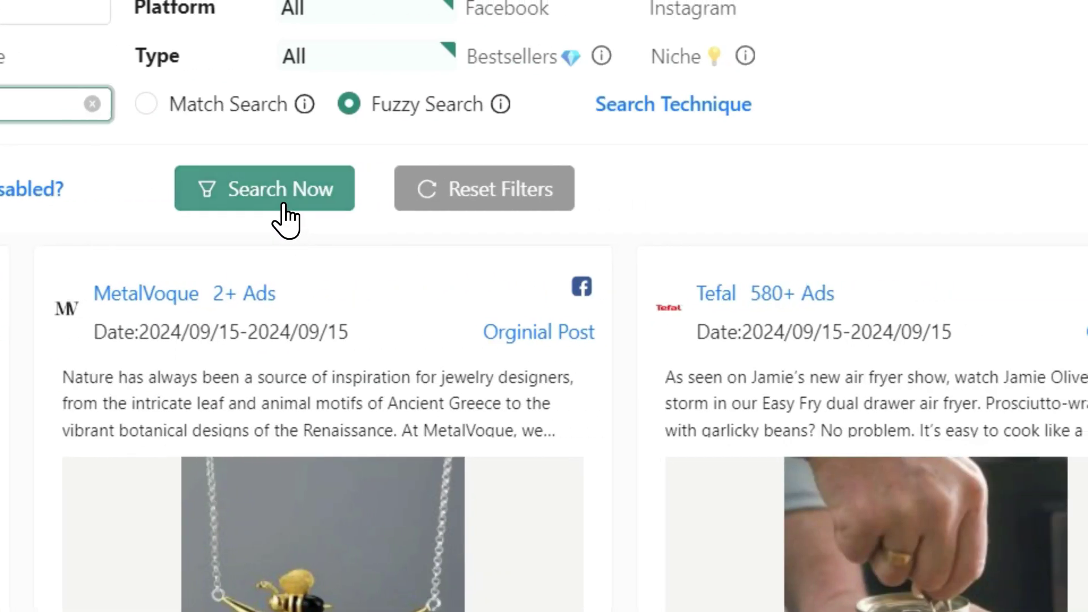
click(695, 194)
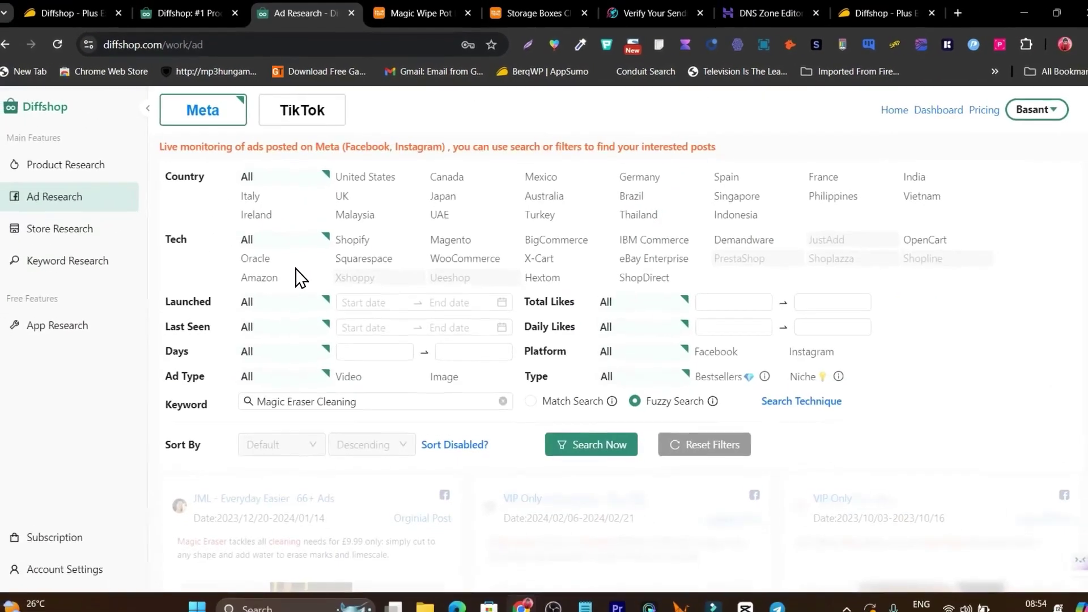
Scroll through the matching ads, led by a JML - Everyday Easier ad with 62 likes
scroll(299, 287, down, 3)
scroll(347, 377, down, 4)
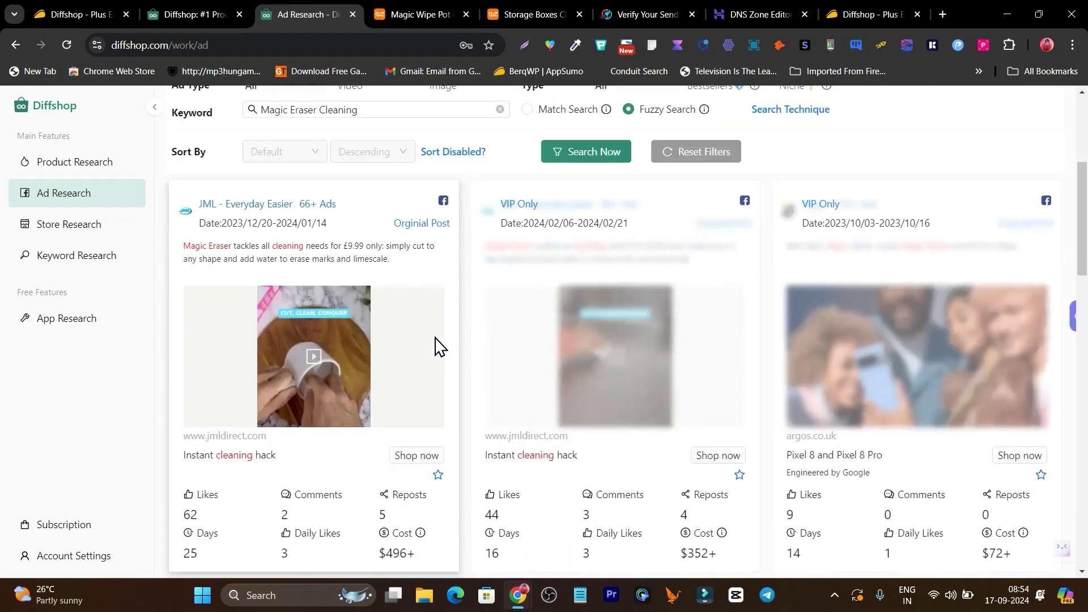
scroll(372, 301, up, 3)
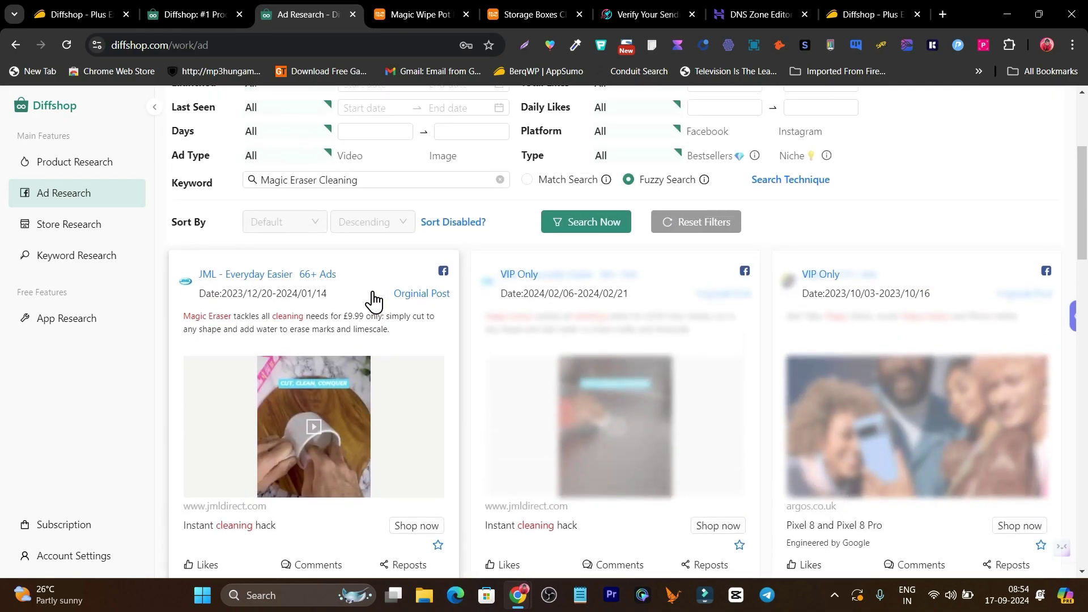
scroll(498, 311, down, 4)
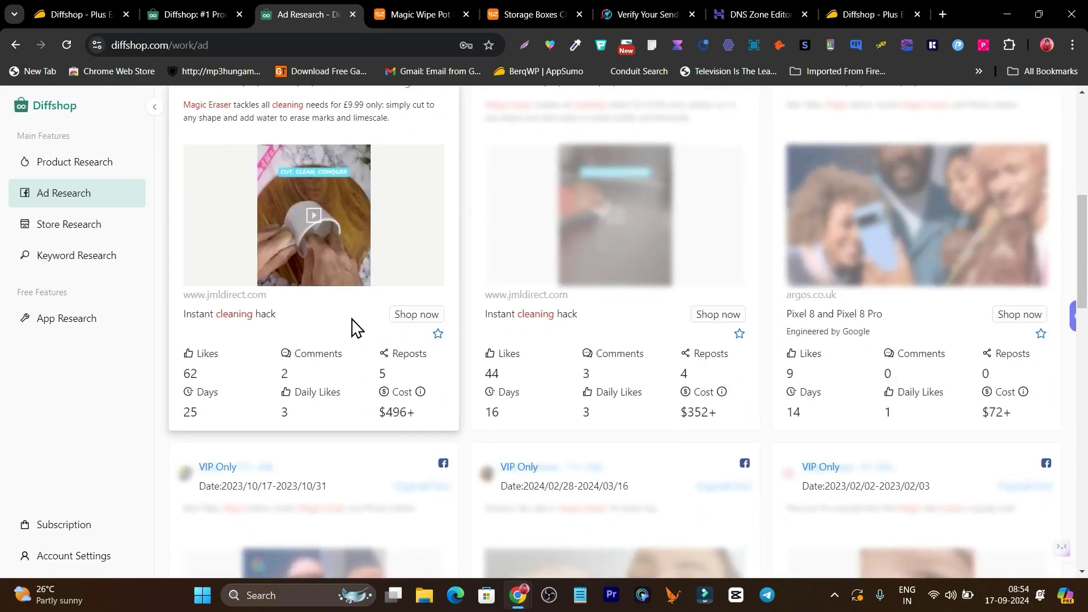
scroll(340, 332, up, 1)
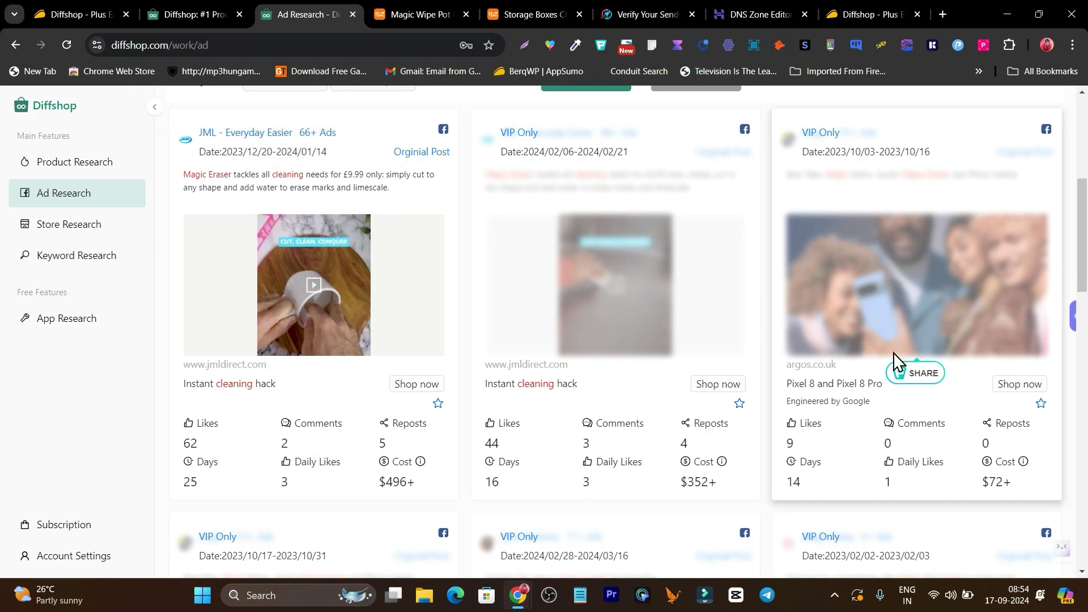
scroll(425, 418, down, 3)
scroll(425, 418, up, 8)
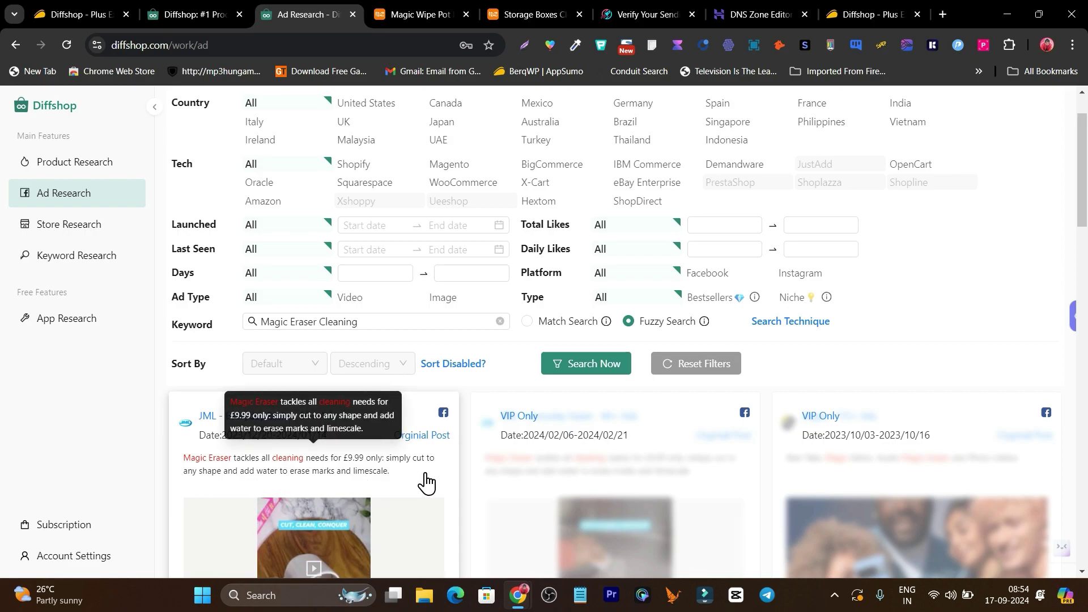
scroll(426, 483, down, 5)
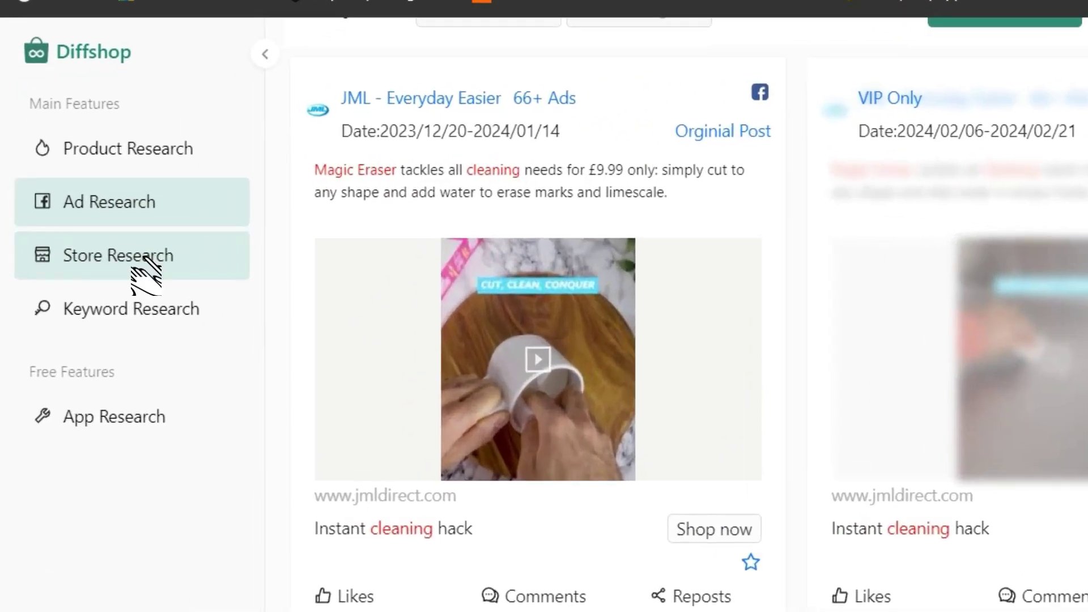
Open Store Research and scroll the Shopify stores ranked by visits, Fashion Nova first at 21M+
click(84, 226)
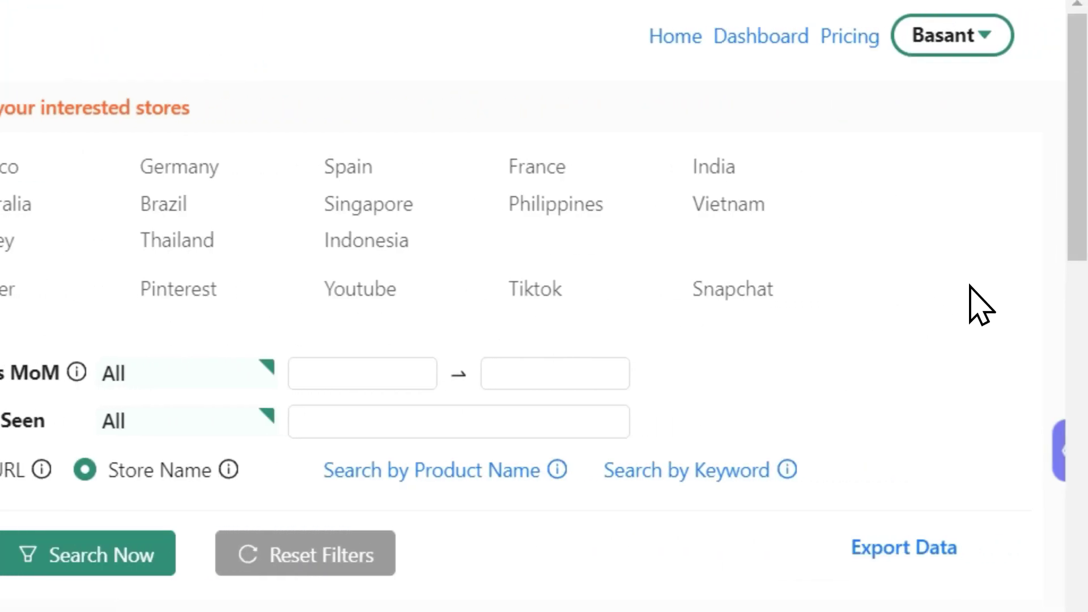
scroll(978, 287, down, 1)
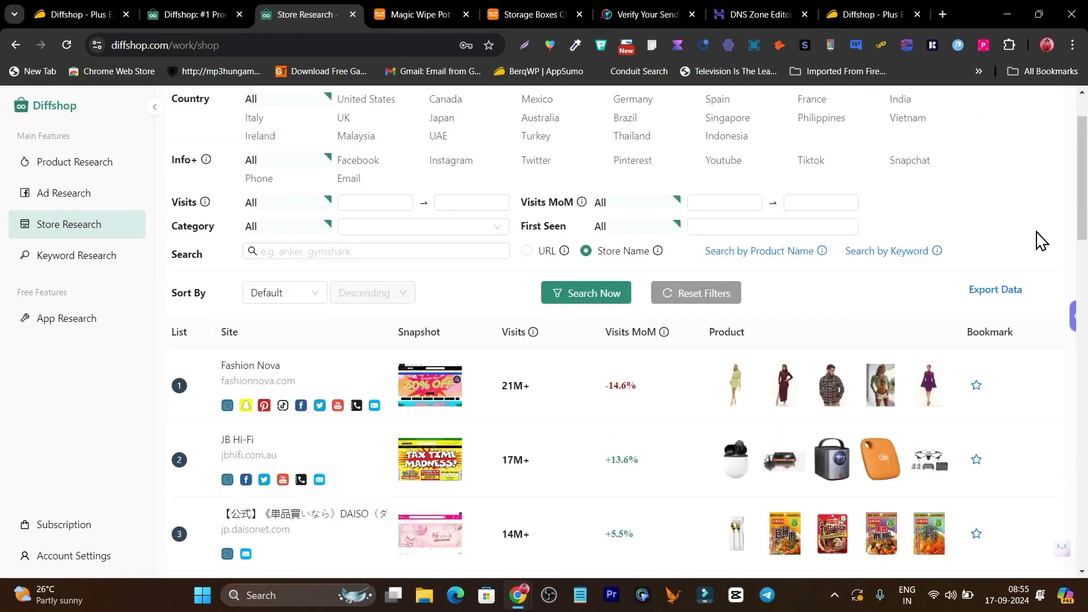
scroll(1042, 241, down, 2)
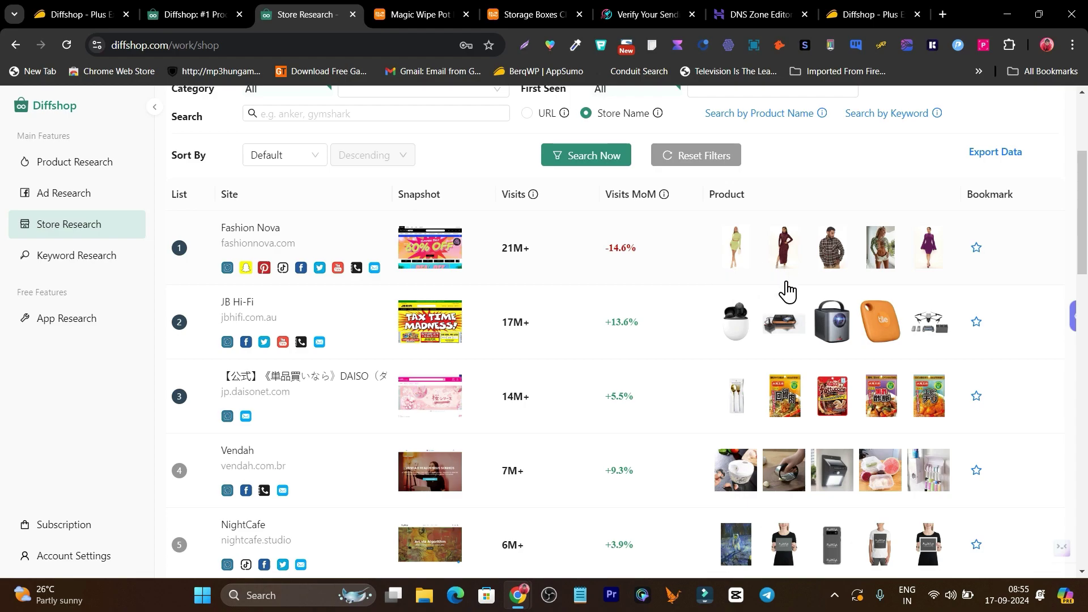
scroll(670, 349, down, 3)
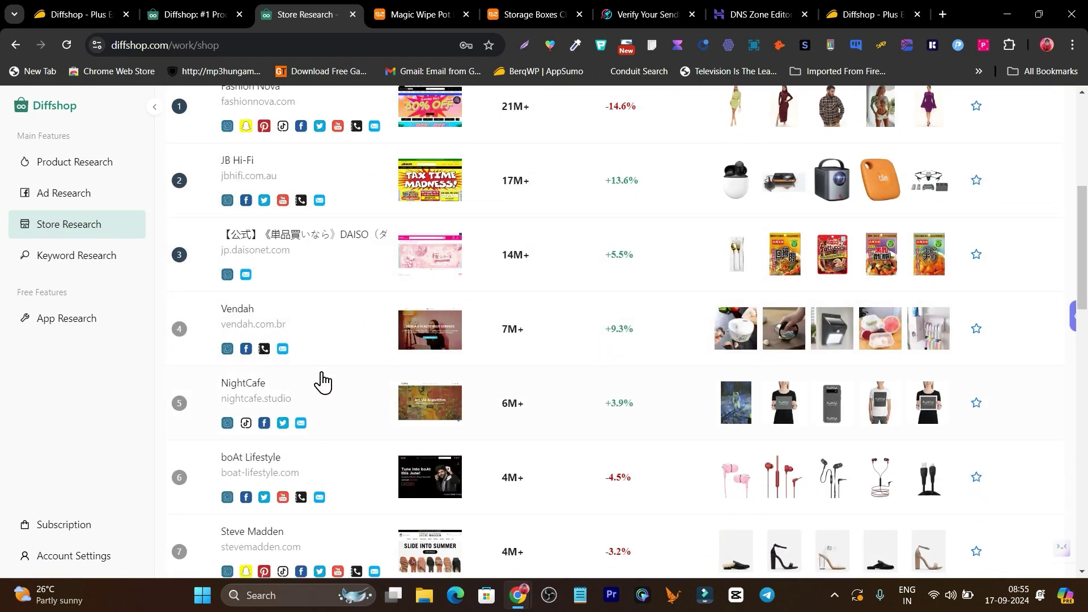
scroll(867, 370, down, 3)
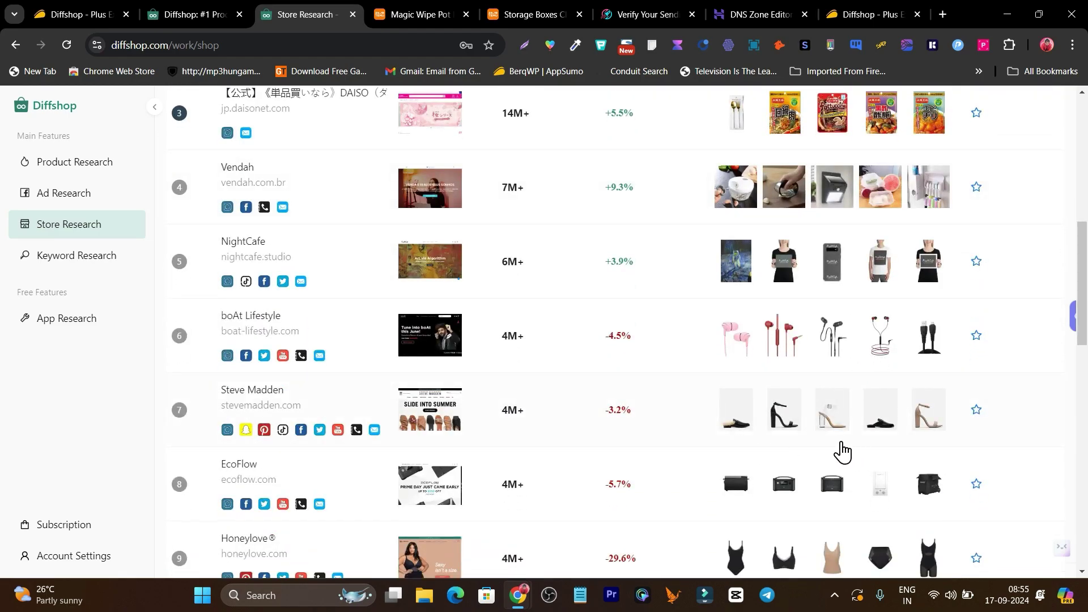
scroll(689, 428, up, 9)
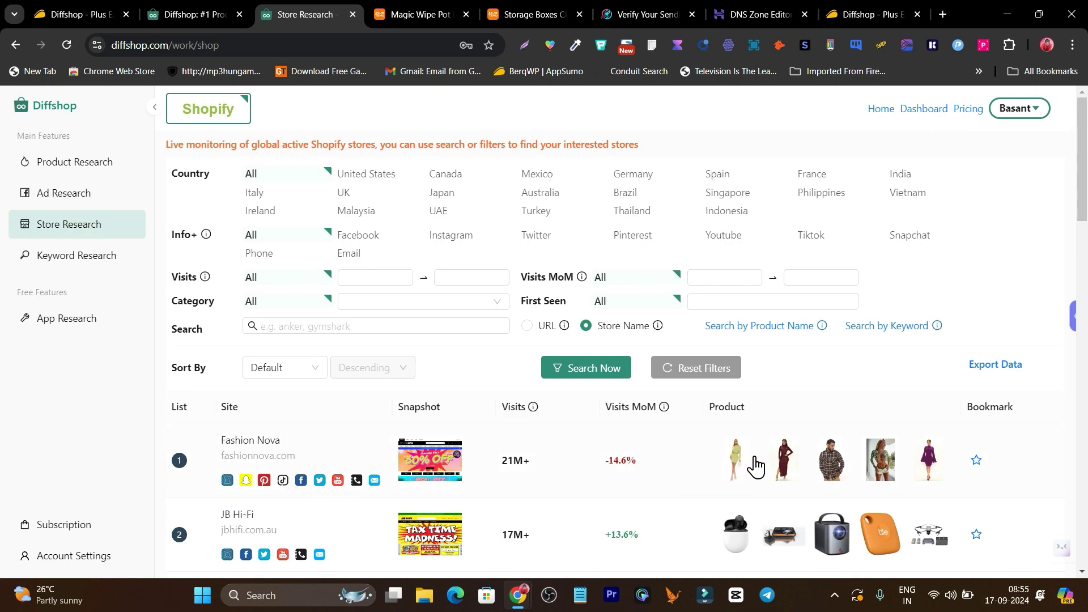
Open Keyword Research and put the cursor in the keyword search box
click(66, 257)
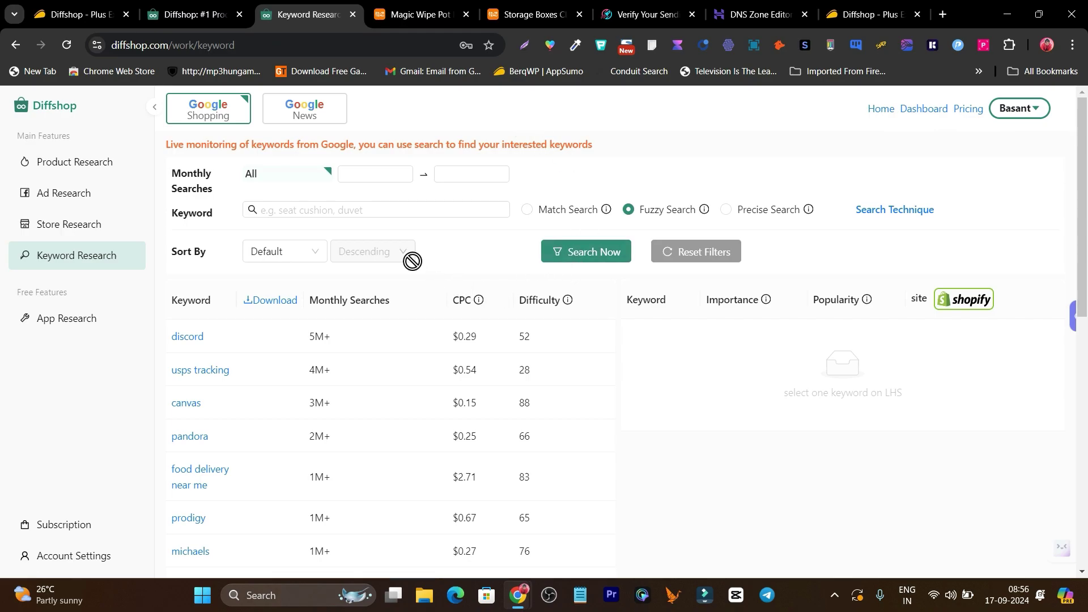
click(305, 210)
Open App Research under Free Features to view the Ecosystem of partner apps
click(82, 324)
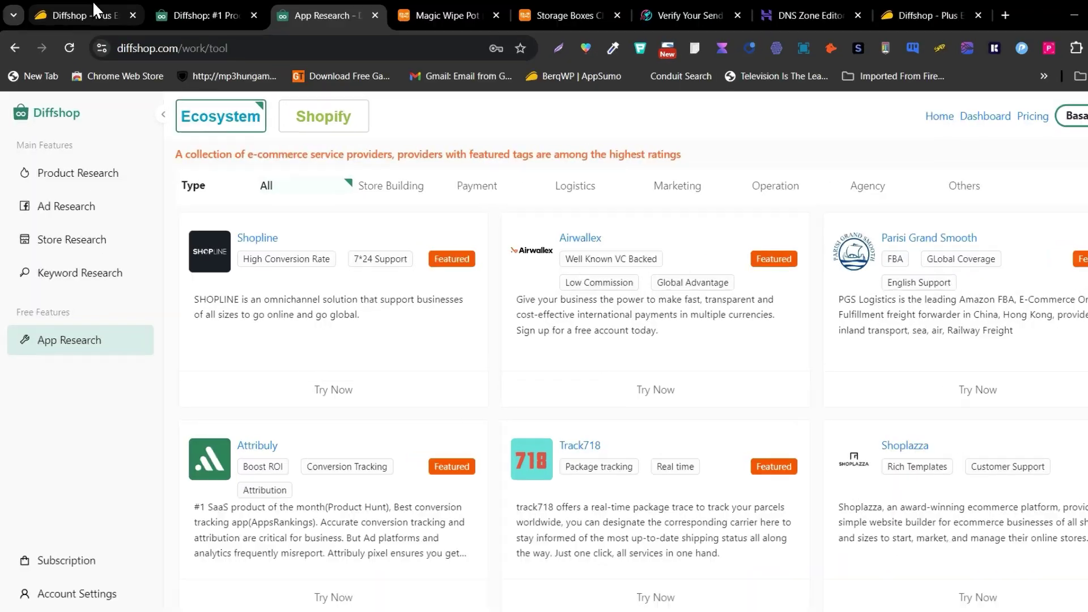
Return to the AppSumo Diffshop Plus Exclusive tab and review its description and $59 price card
click(93, 8)
scroll(614, 250, up, 5)
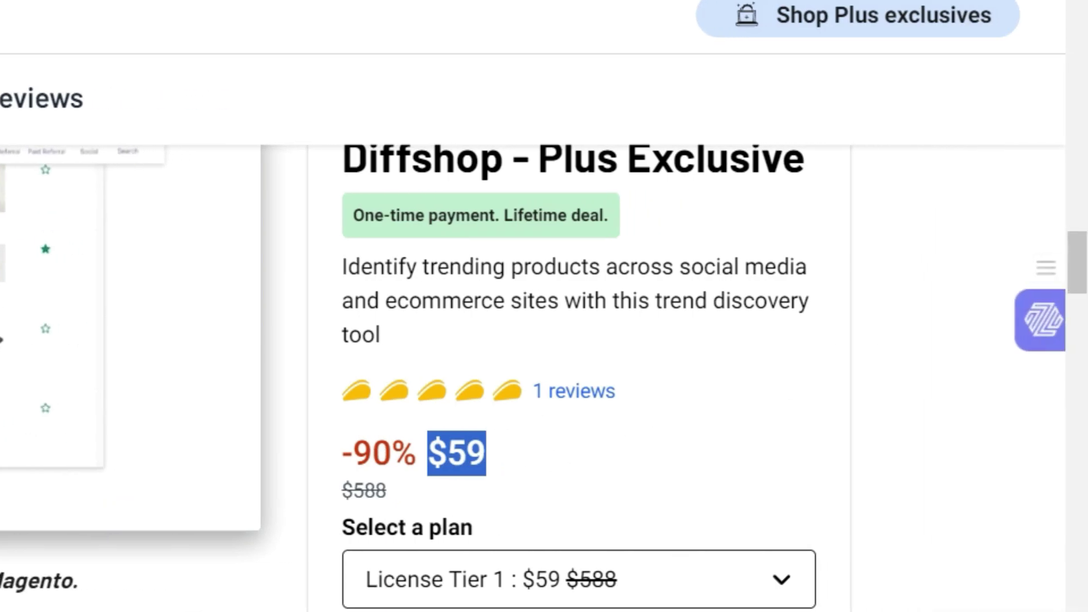
scroll(544, 340, up, 10)
scroll(544, 340, down, 2)
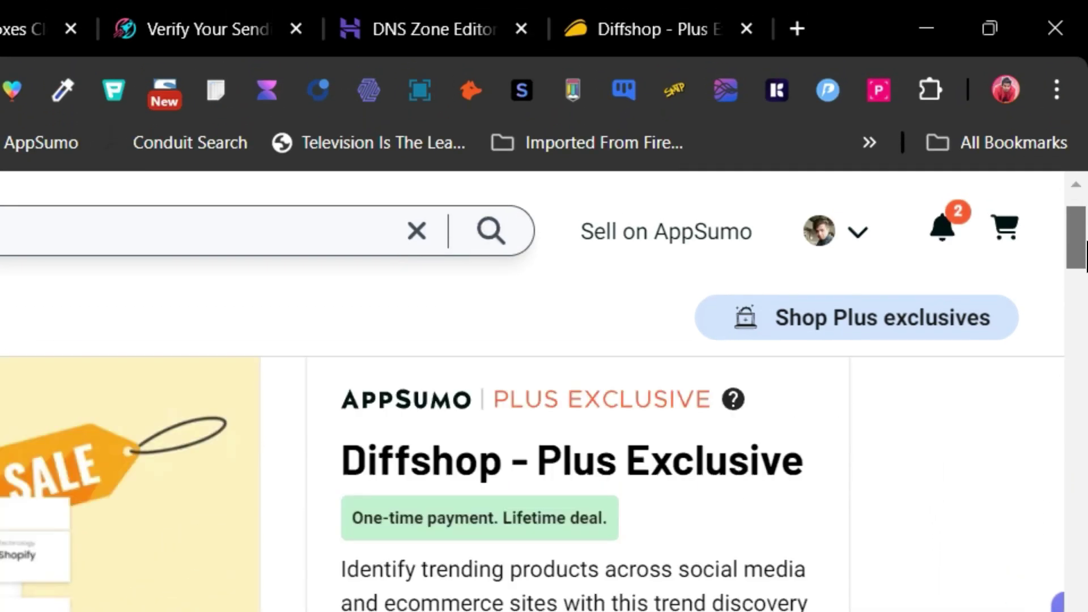
scroll(787, 368, down, 5)
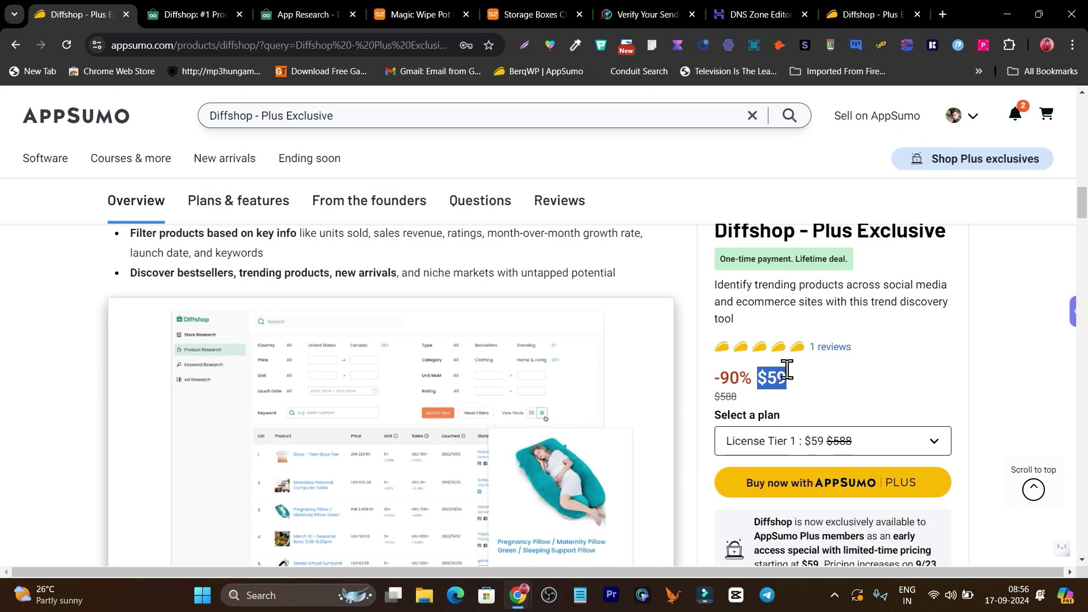
scroll(787, 368, up, 5)
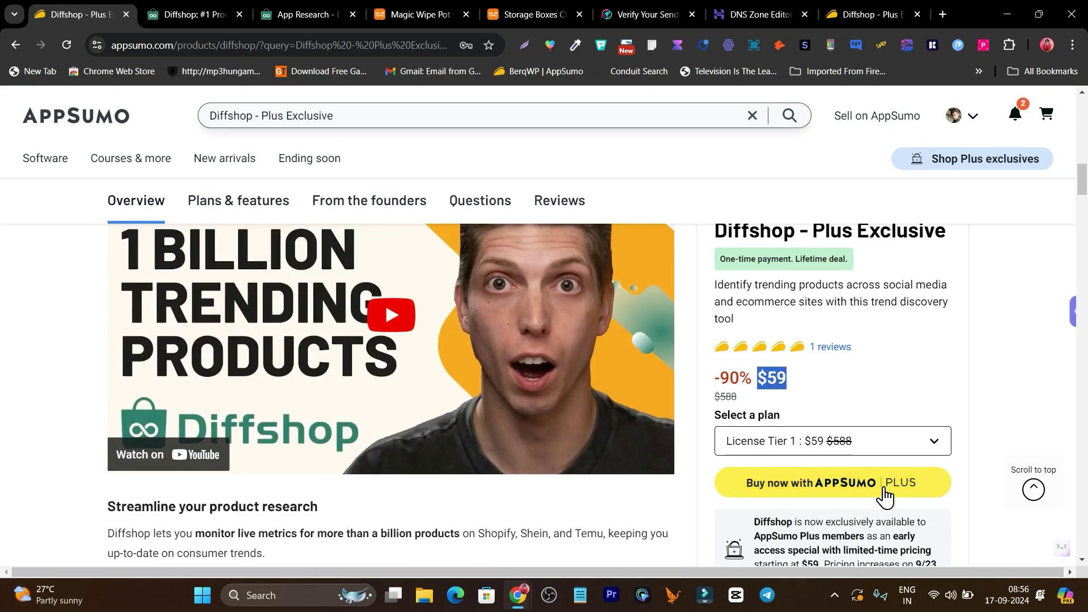
scroll(703, 431, up, 10)
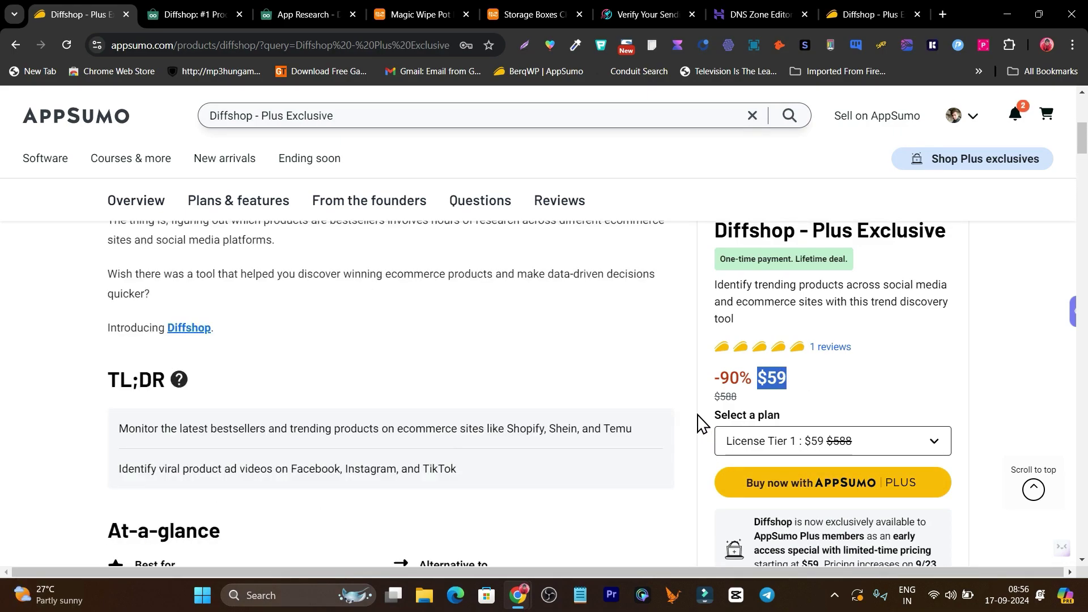
scroll(703, 426, down, 5)
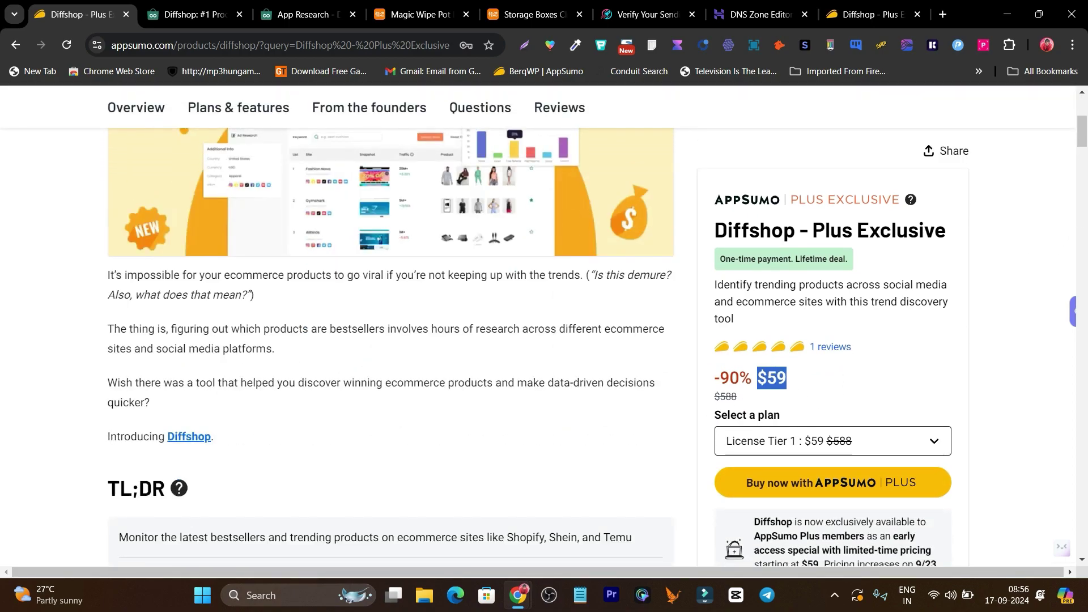
scroll(1084, 143, down, 5)
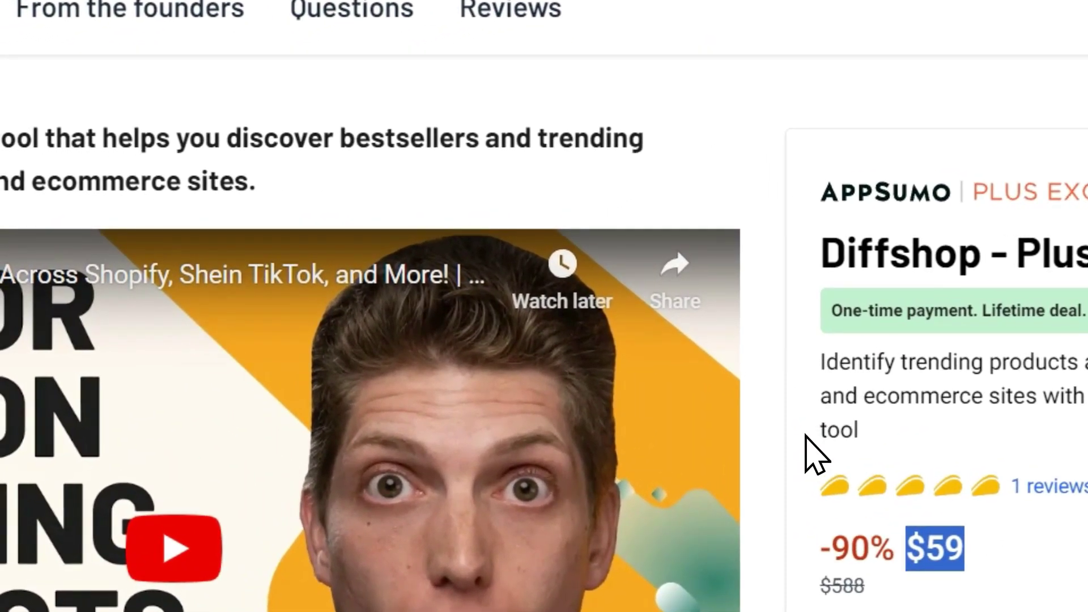